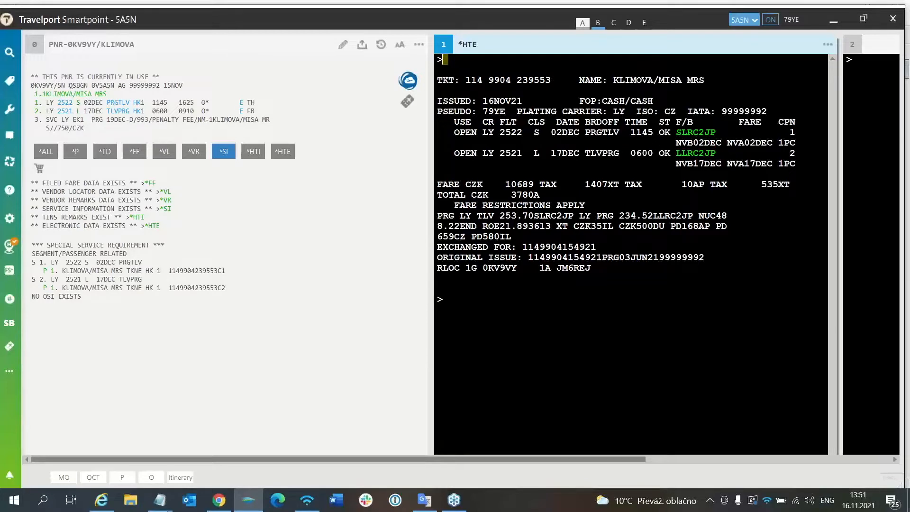
Ignore the open booking and retrieve the two-passenger Air France booking by its record locator
left_click(447, 298)
type("I")
key("Return")
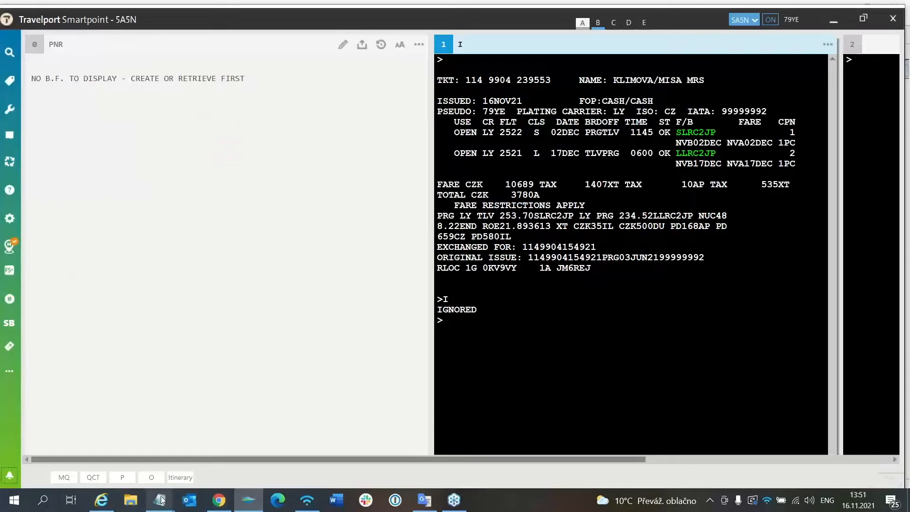
mouse_move(161, 500)
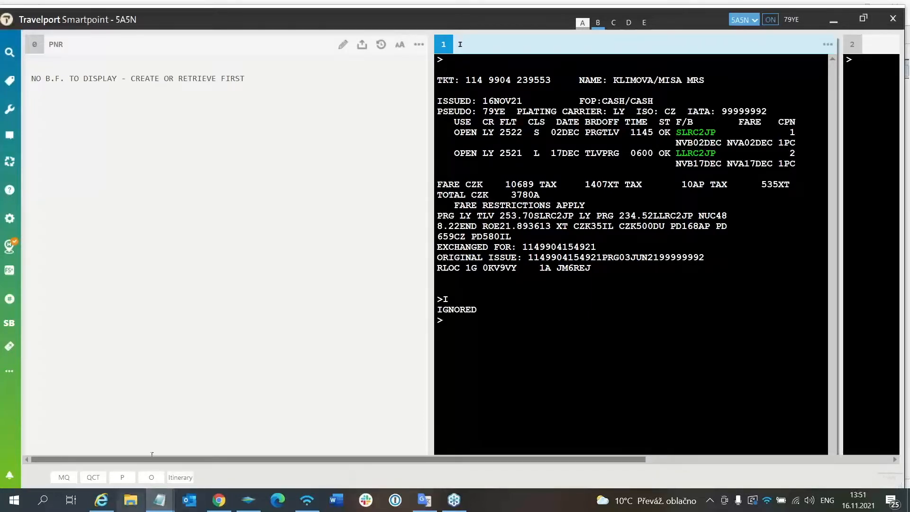
left_click(445, 320)
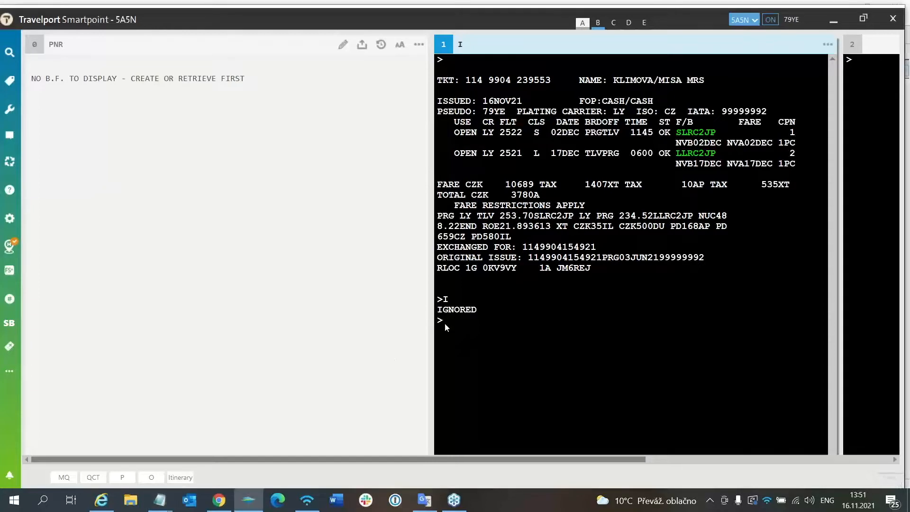
key("Return")
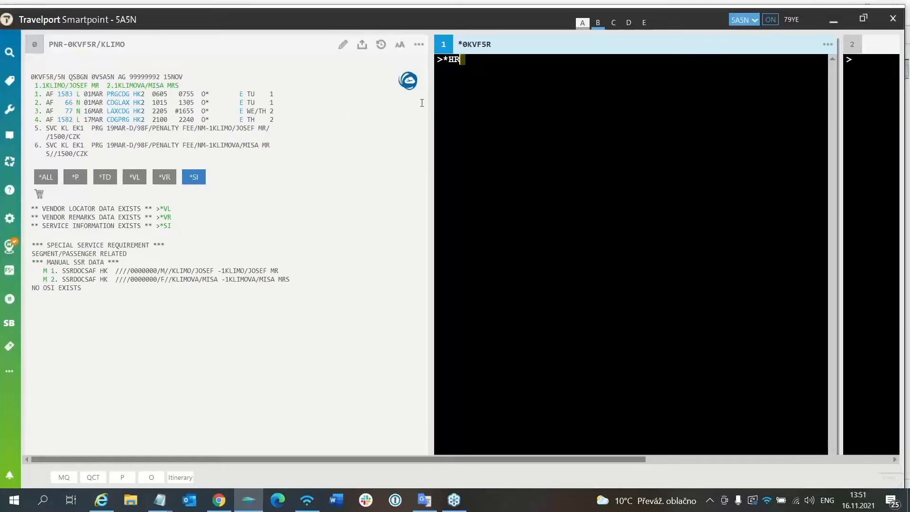
Request the booking's electronic ticket with *HTE, and display the original ticket with *TE/ followed by the ticket number
type("TE")
key("Return")
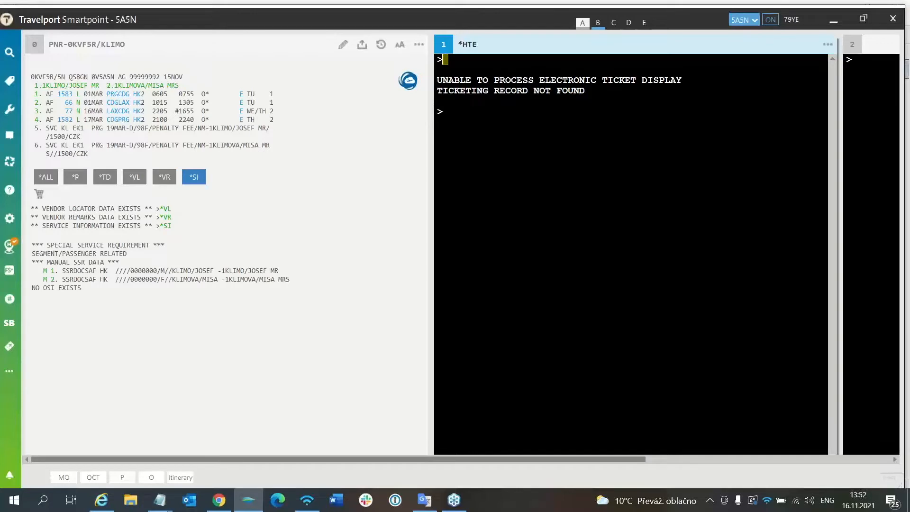
key("alt+Tab")
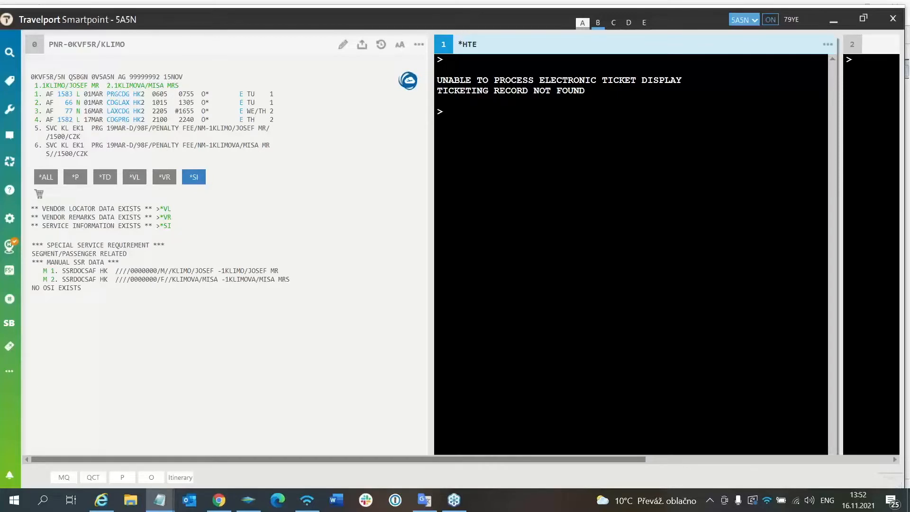
left_click(446, 112)
type("*TE/")
key("ctrl+v")
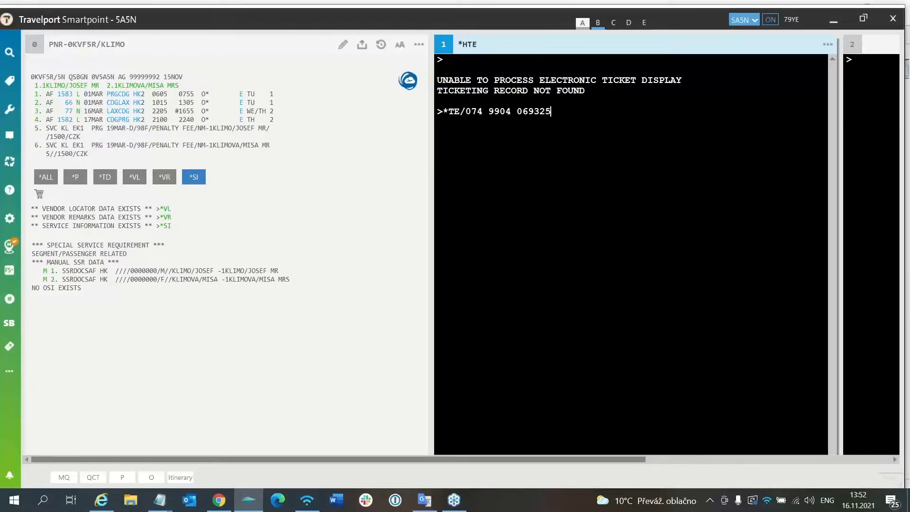
key("Return")
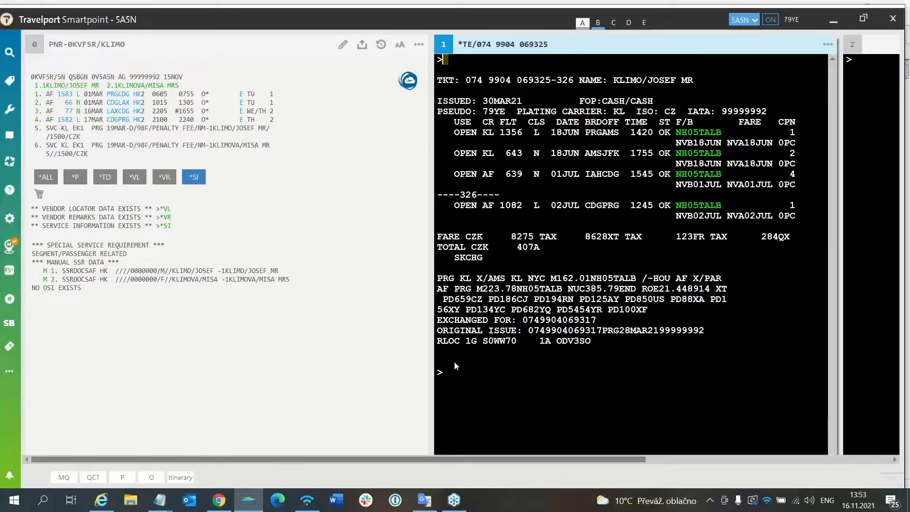
Copy the booking's record locator and switch to the Travel Cloud Pro home page in Chrome
right_click(86, 152)
left_click_drag(30, 74, 52, 74)
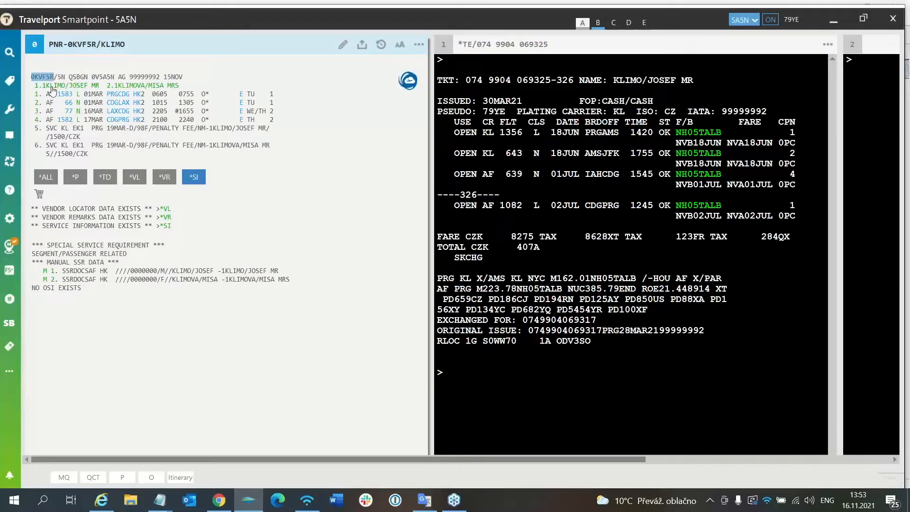
left_click(219, 499)
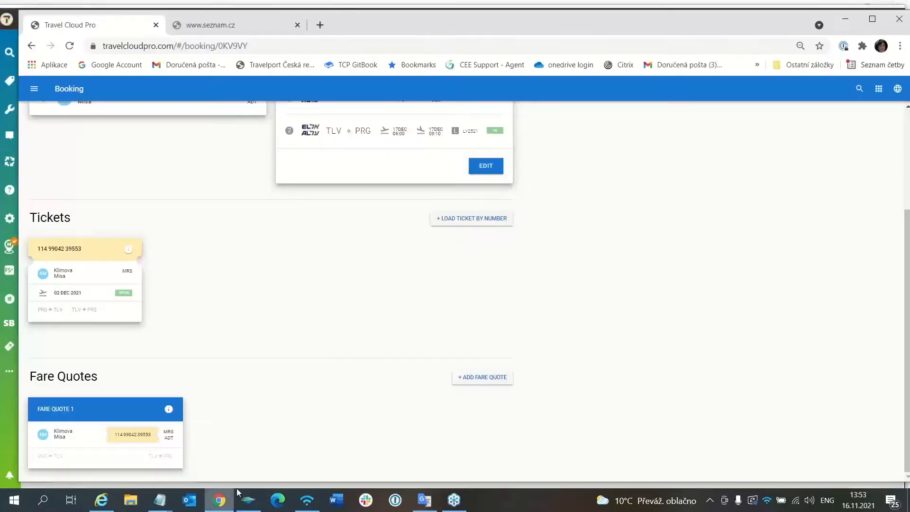
left_click(34, 90)
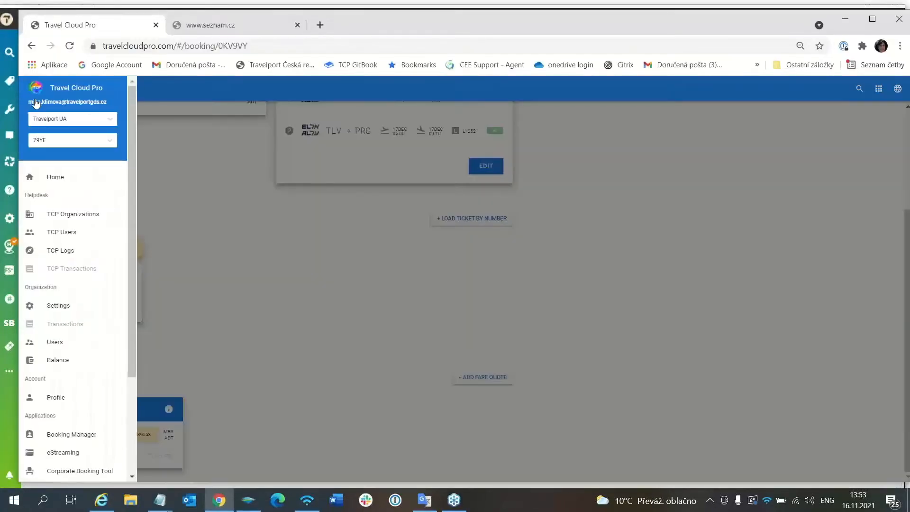
left_click(61, 179)
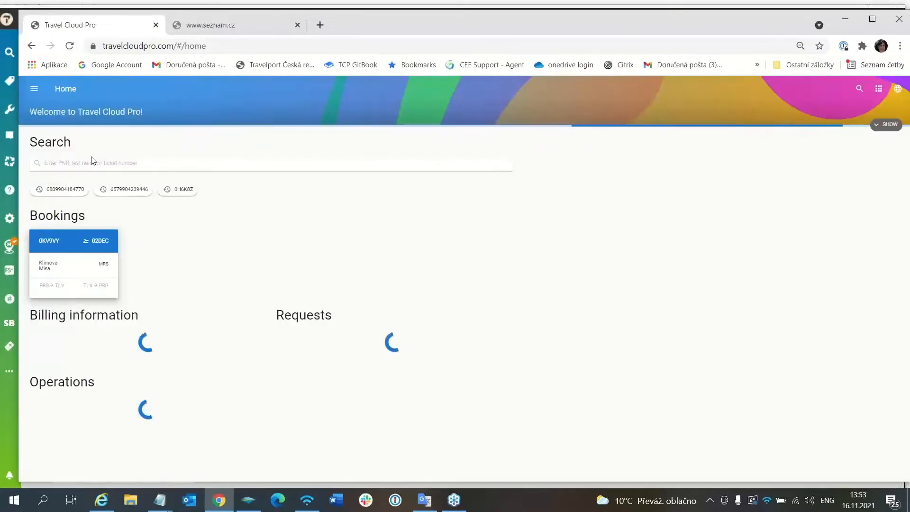
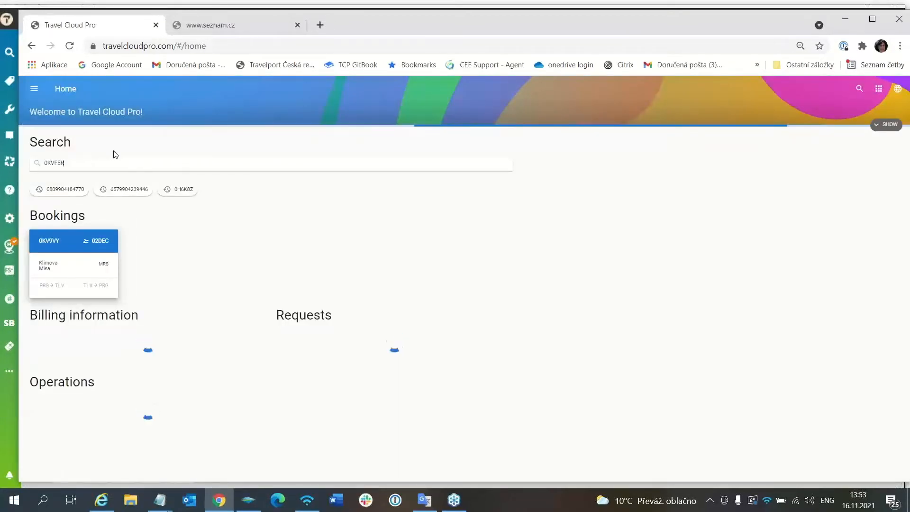
Search for the booking by the copied record locator, open it in 79YE and check the selected PCC
key("Return")
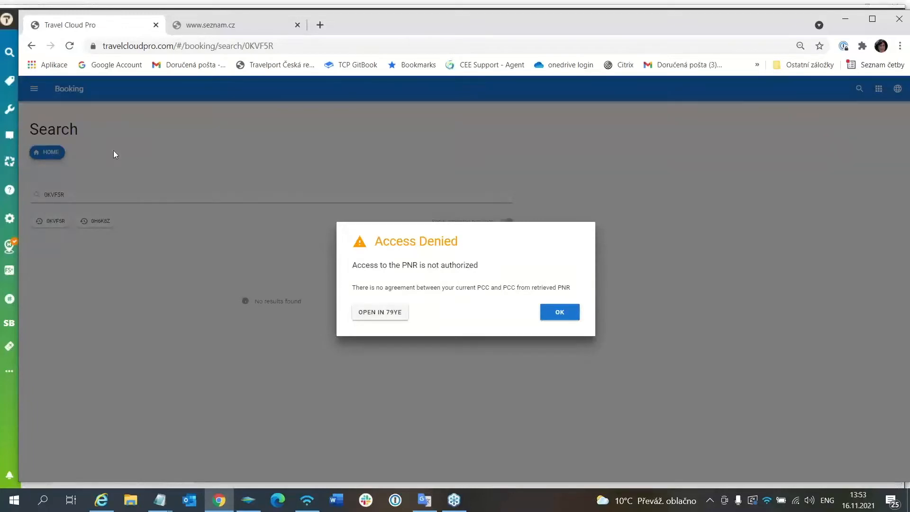
left_click(393, 314)
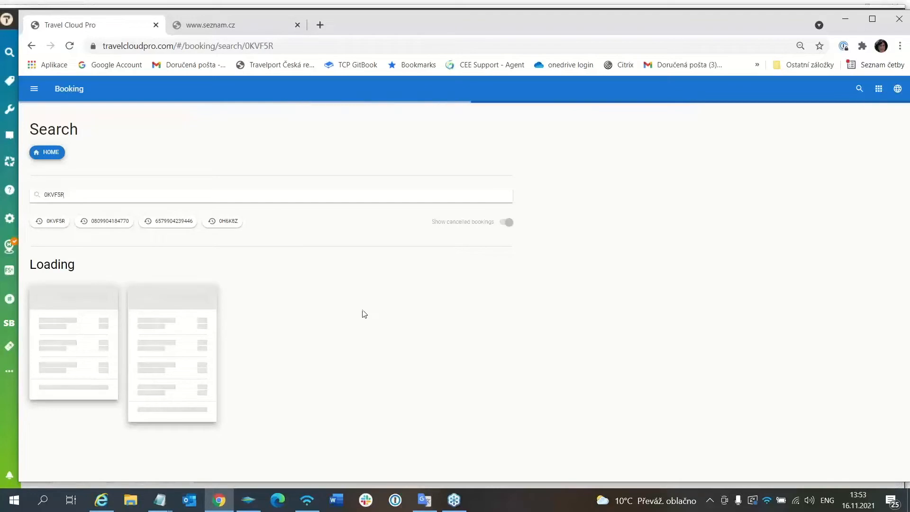
left_click(33, 89)
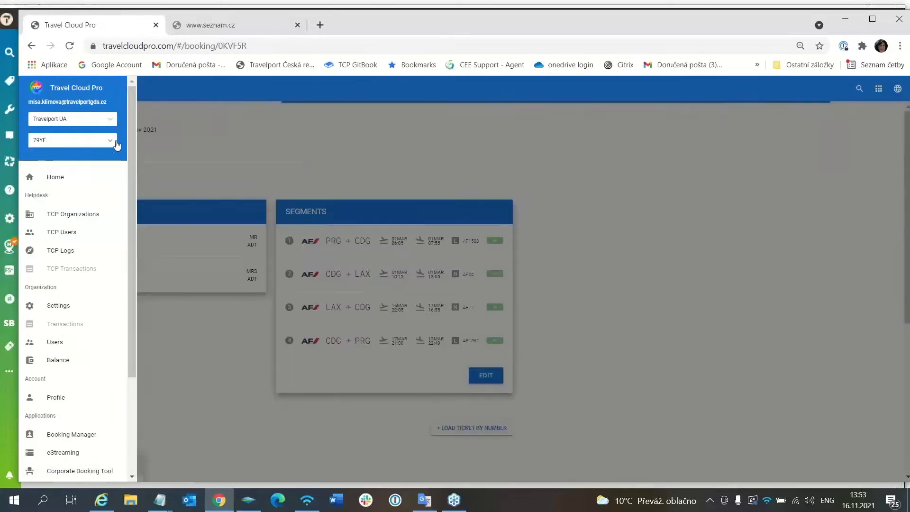
left_click(183, 146)
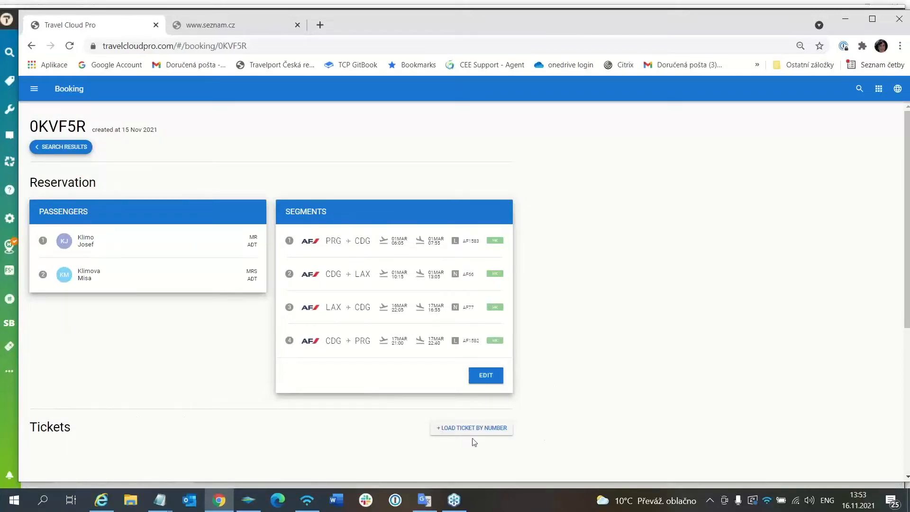
Load the first passenger's original ticket into the booking by its ticket number
left_click(485, 428)
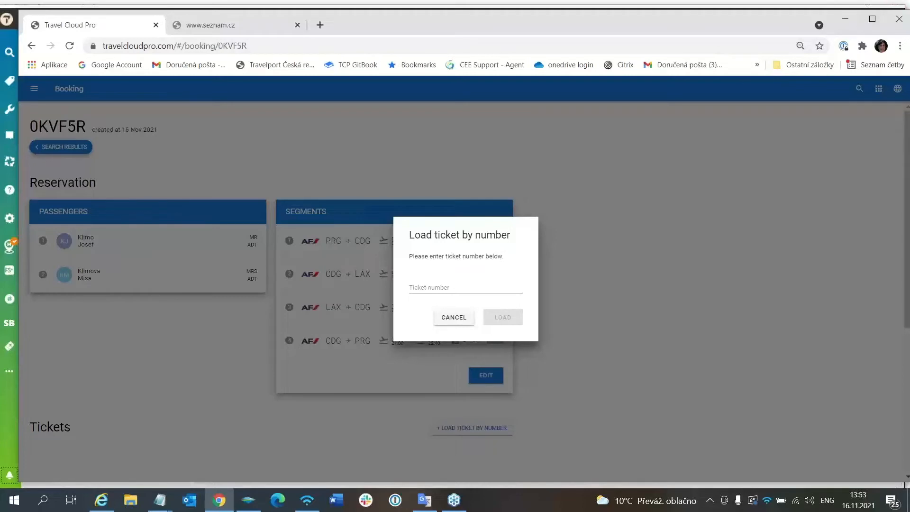
key("alt+Tab")
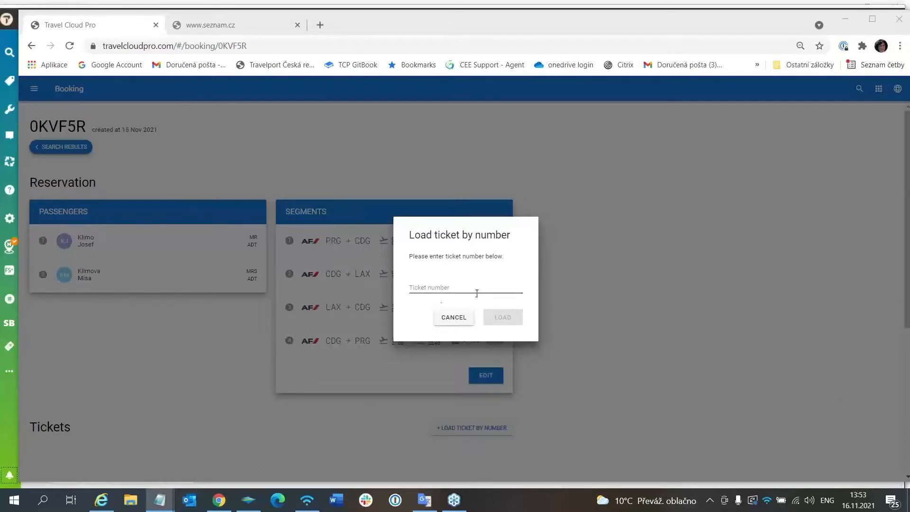
left_click(429, 287)
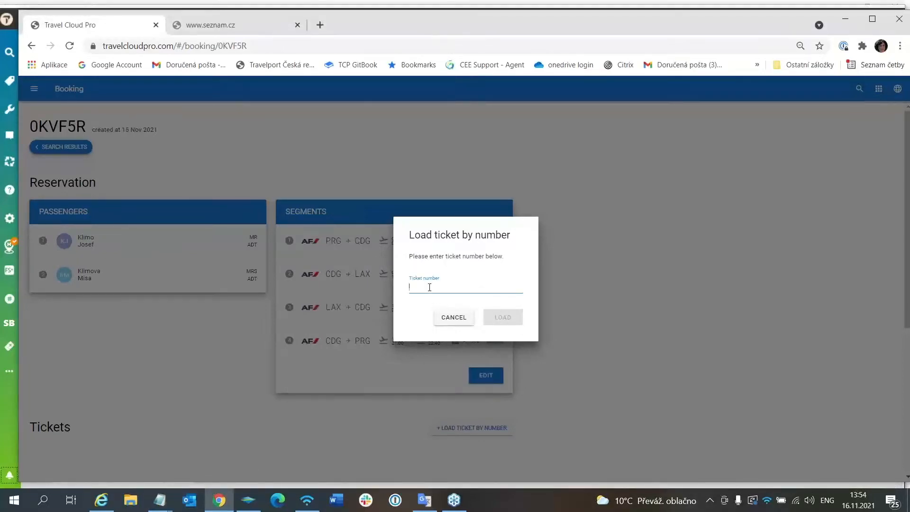
key("ctrl+v")
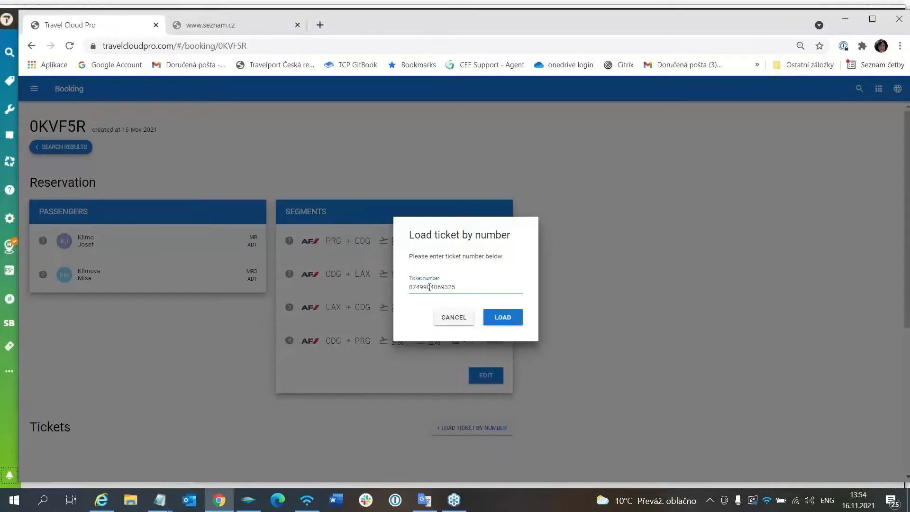
left_click(511, 320)
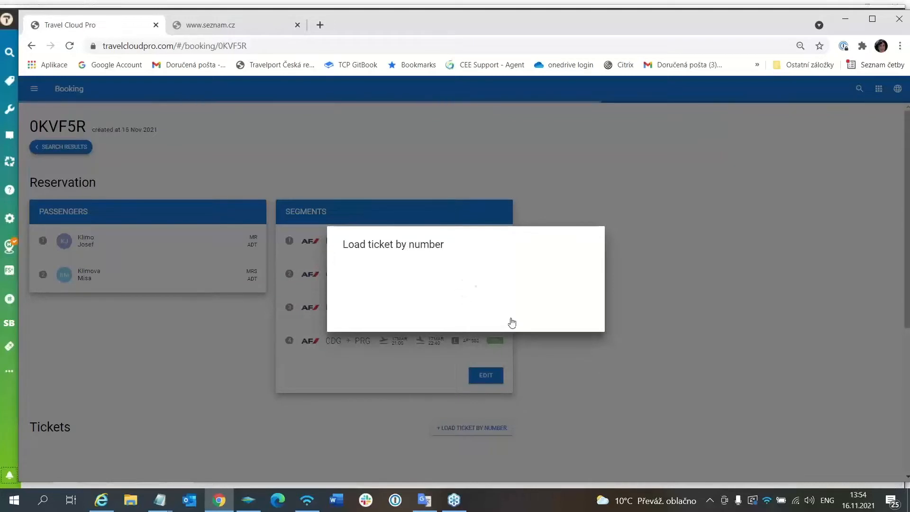
left_click(506, 354)
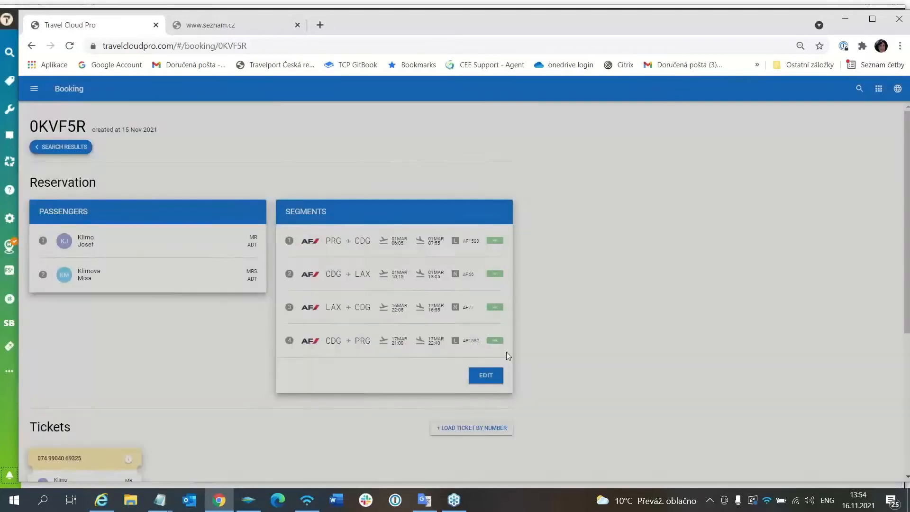
Load the second passenger's ticket by number, changing the last digit of the copied ticket number to 7
left_click(467, 428)
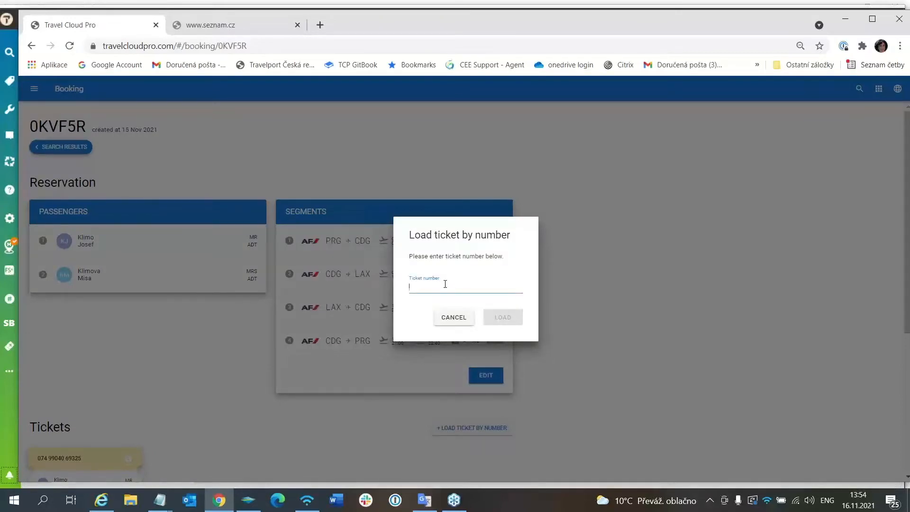
key("ctrl+v")
key("BackSpace")
type("7")
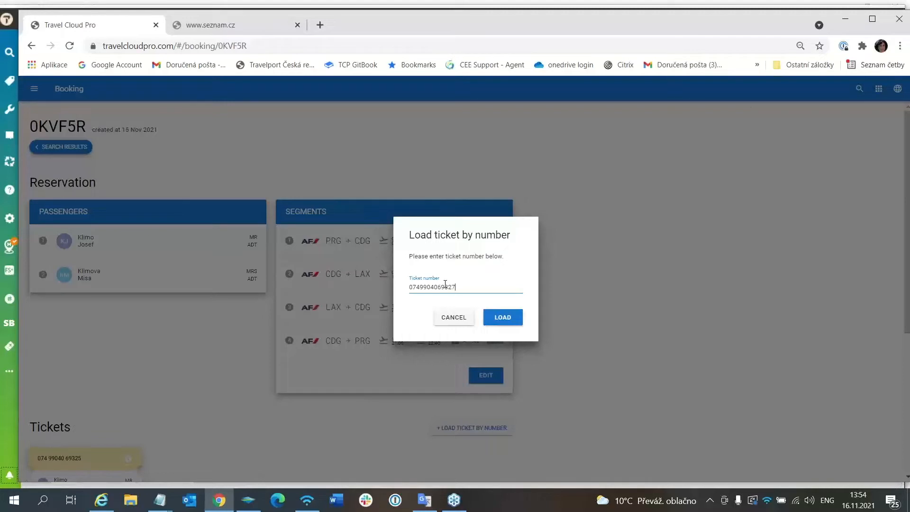
left_click(503, 319)
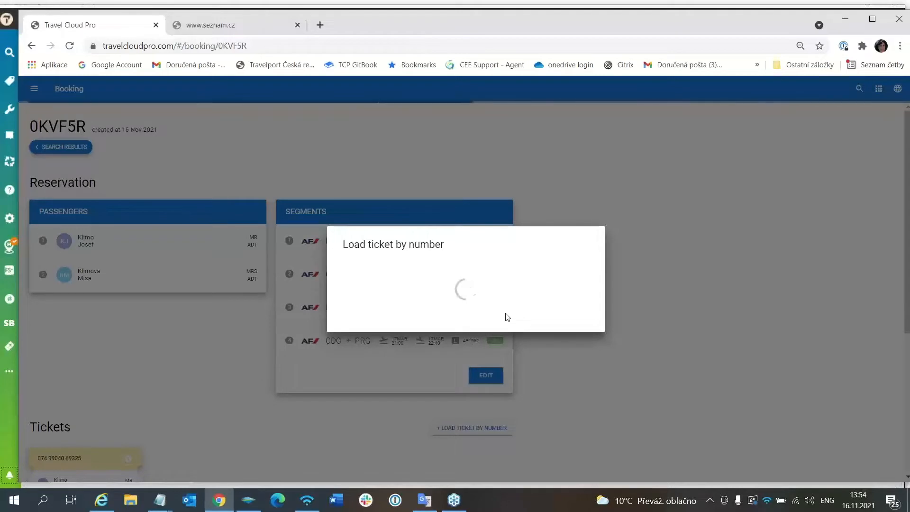
left_click(504, 354)
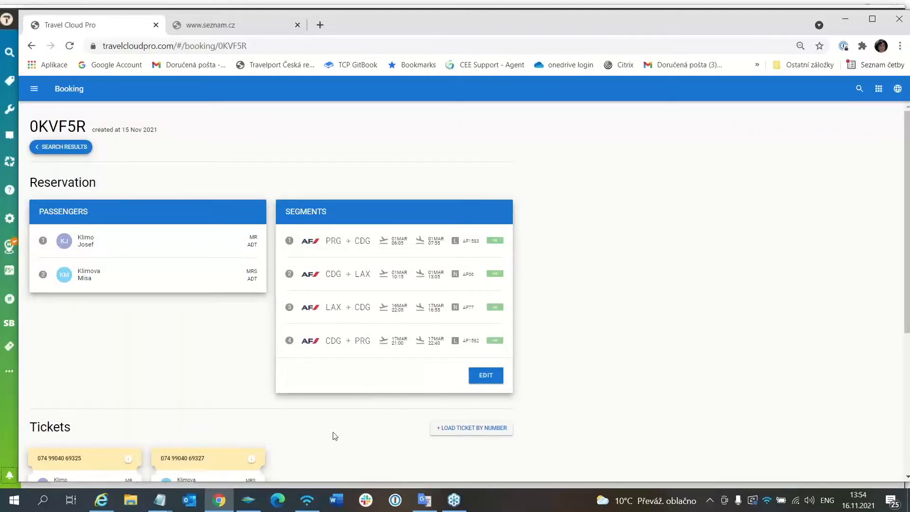
Open the first passenger's loaded ticket and start its exchange
scroll(334, 432, "down", 3)
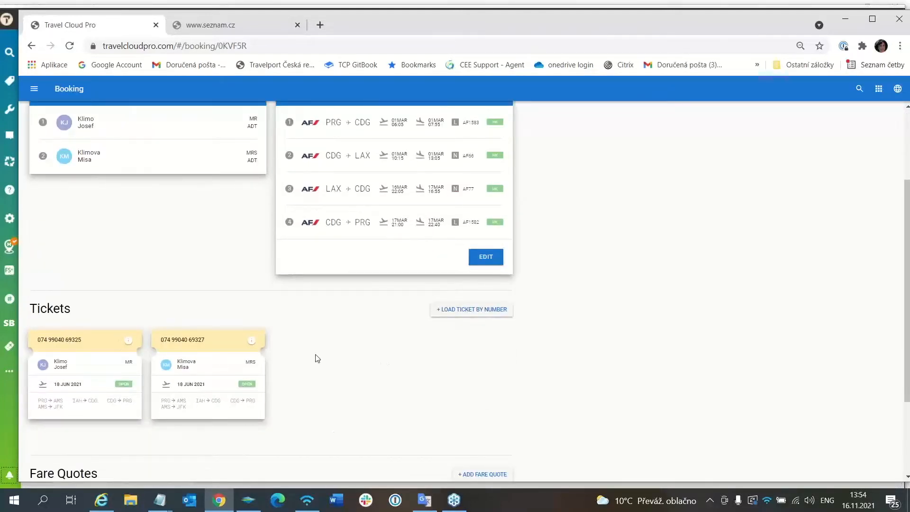
left_click(127, 342)
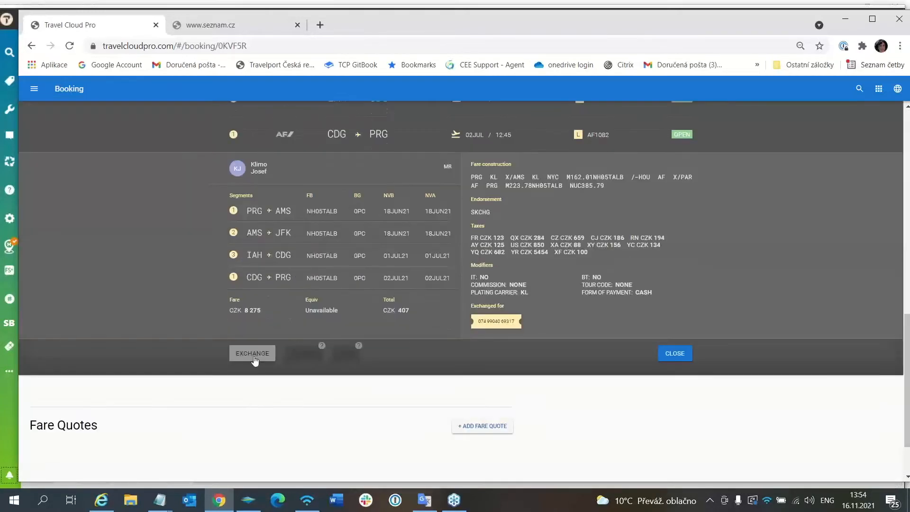
left_click(252, 355)
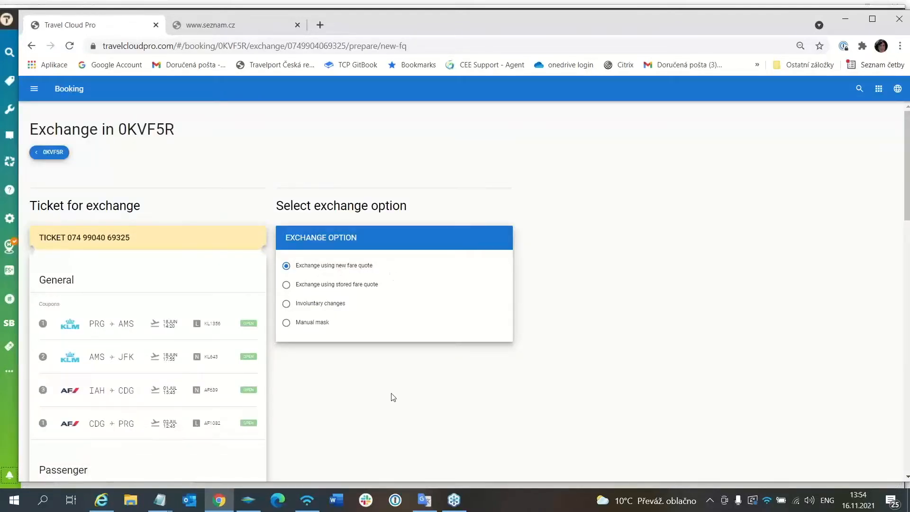
Select all four Air France segments for the exchange using a new fare quote
scroll(393, 397, "down", 1)
scroll(393, 396, "down", 12)
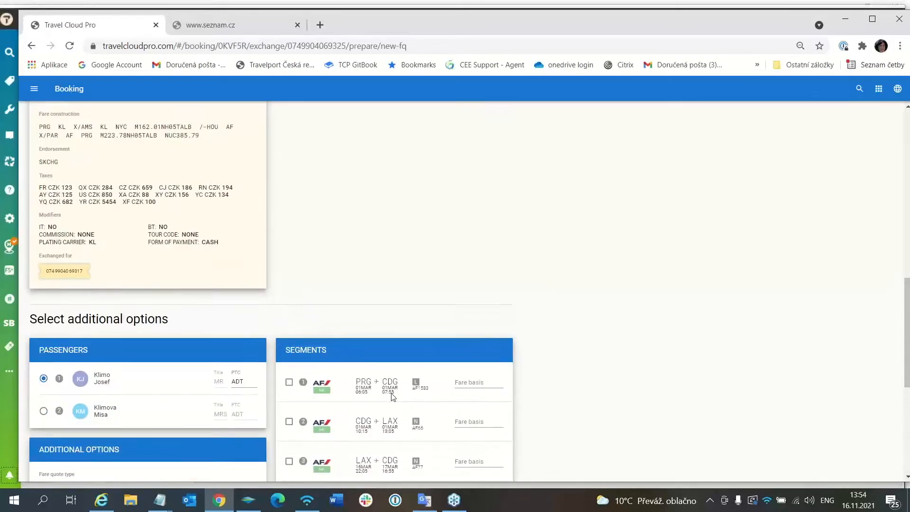
scroll(391, 396, "down", 3)
scroll(424, 425, "up", 2)
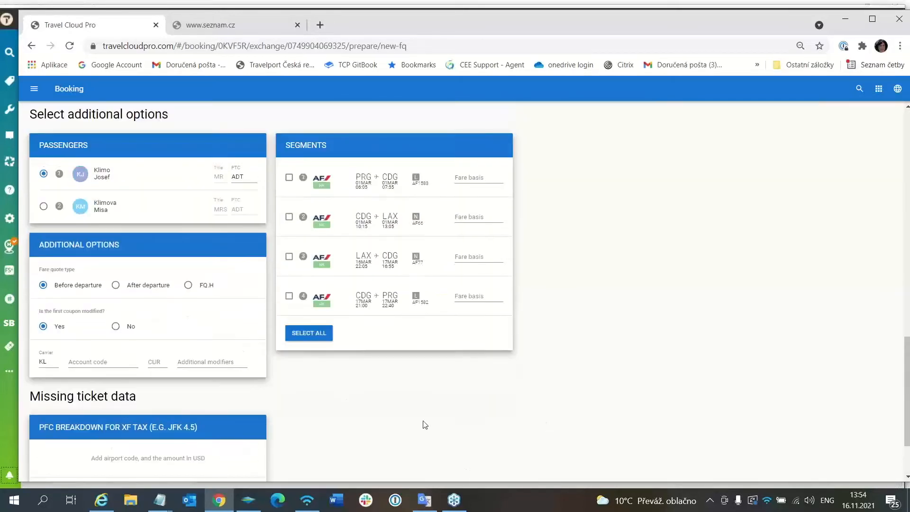
left_click(312, 349)
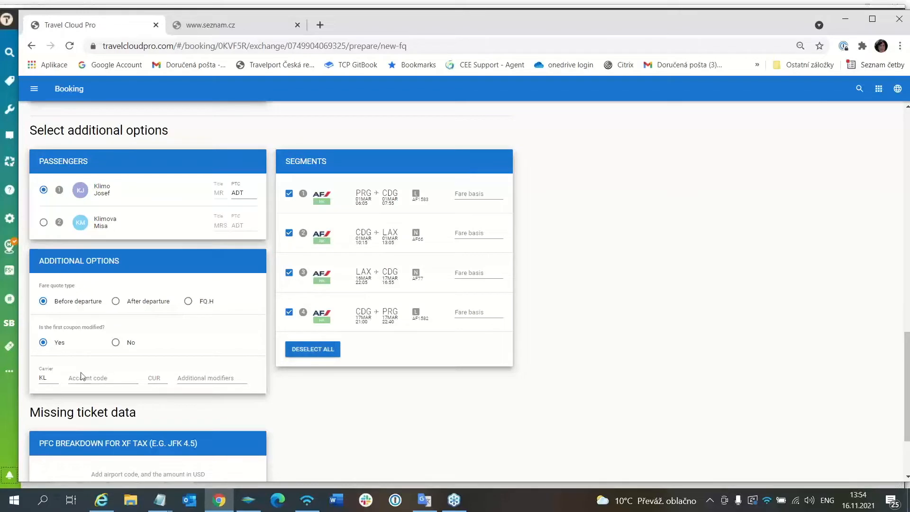
Enter FXD as the additional modifier for the exchange fare quote
left_click(206, 373)
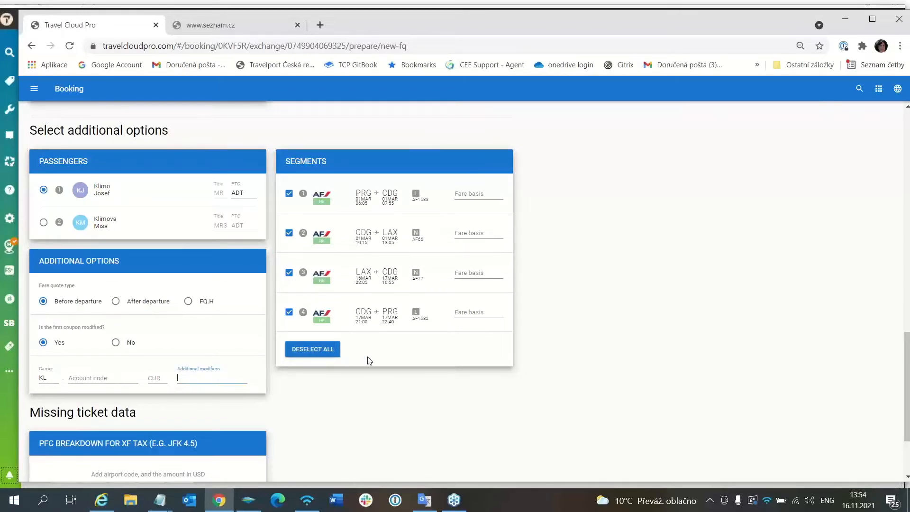
type("FXD")
scroll(312, 432, "down", 1)
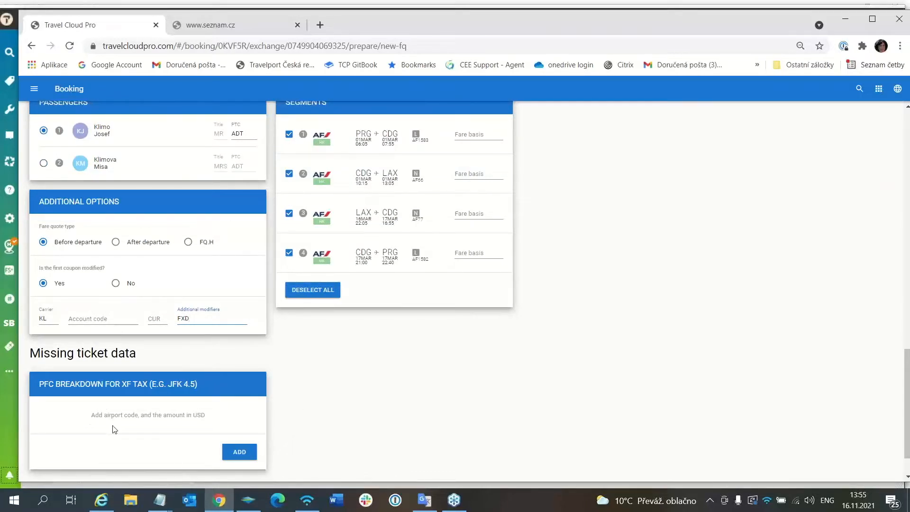
Add a PFC breakdown entry for the XF tax with airport LAX and amount 4.5 USD, and continue to the exchange comparison
left_click(240, 453)
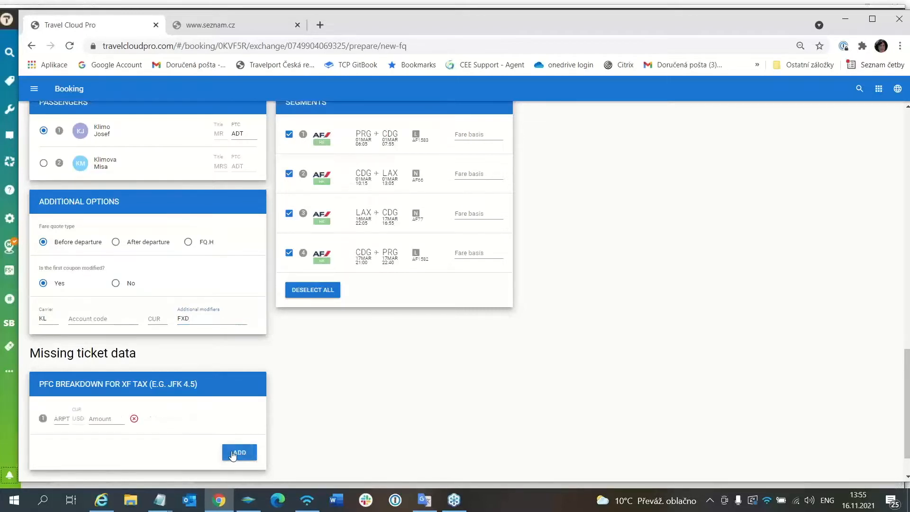
left_click(59, 417)
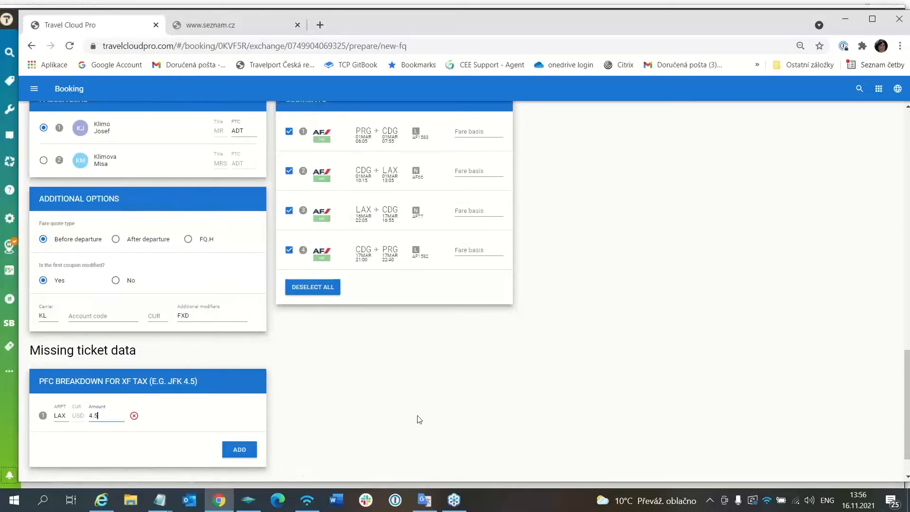
scroll(417, 419, "down", 1)
left_click(487, 466)
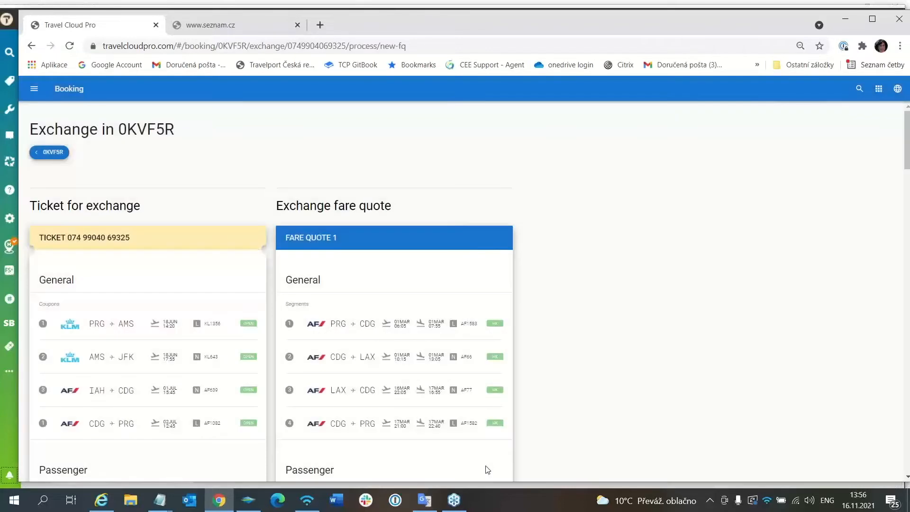
Set the penalty type to EMD with a penalty amount of 1500 CZK
scroll(387, 375, "down", 5)
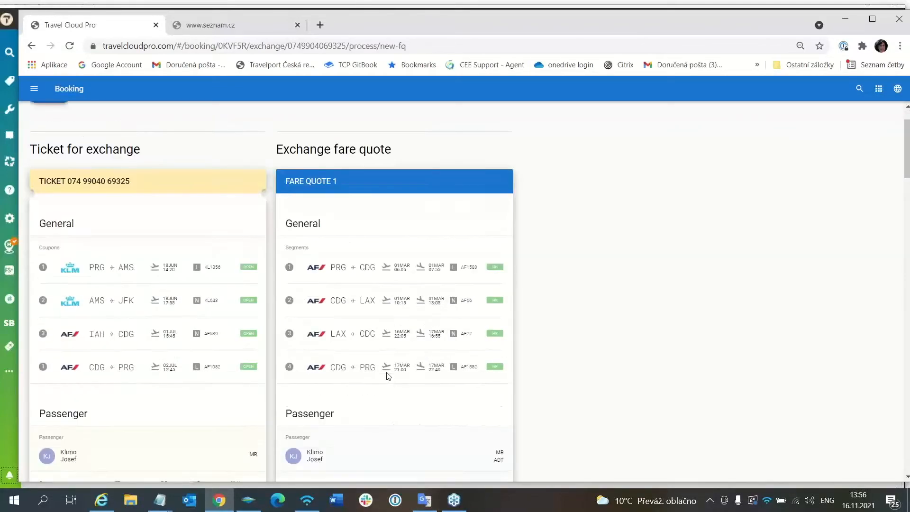
scroll(386, 376, "down", 2)
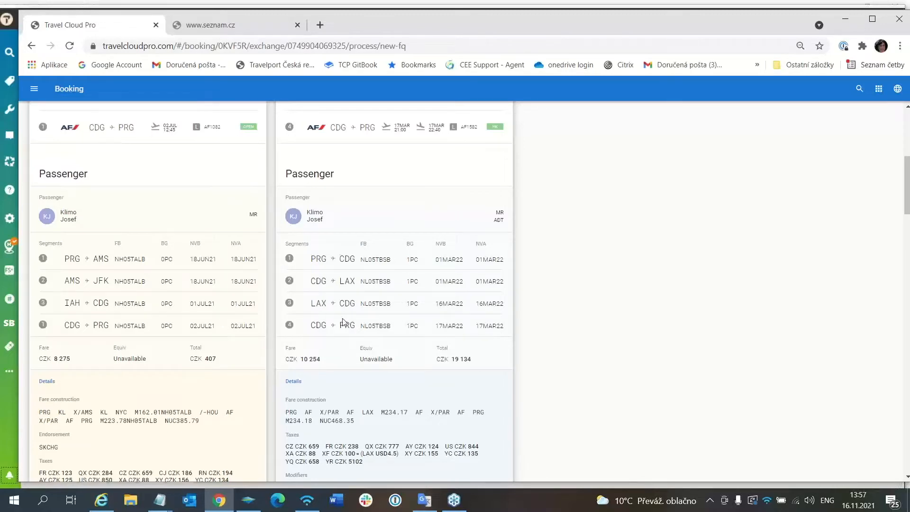
scroll(343, 323, "down", 3)
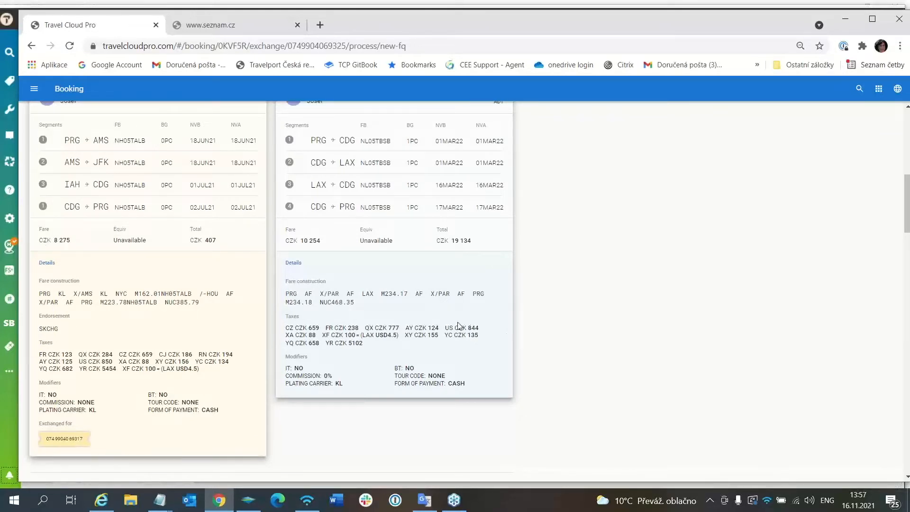
scroll(458, 326, "down", 8)
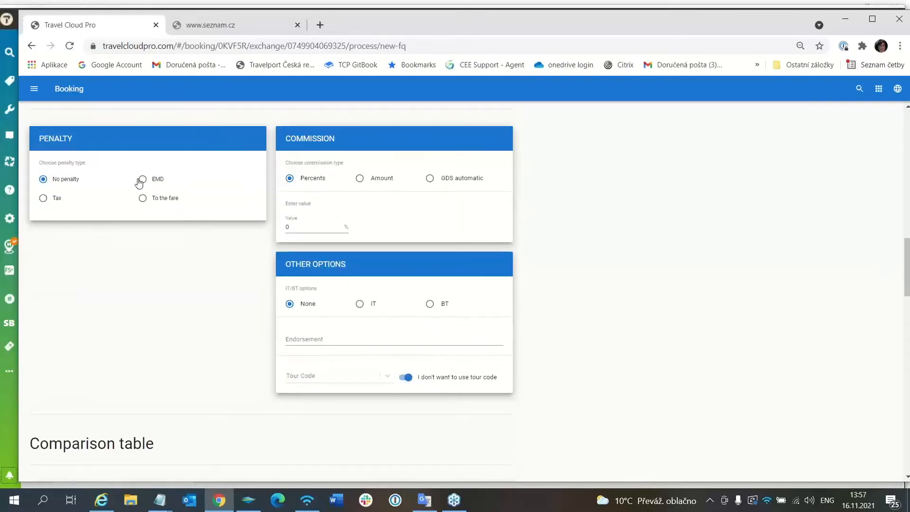
left_click(143, 180)
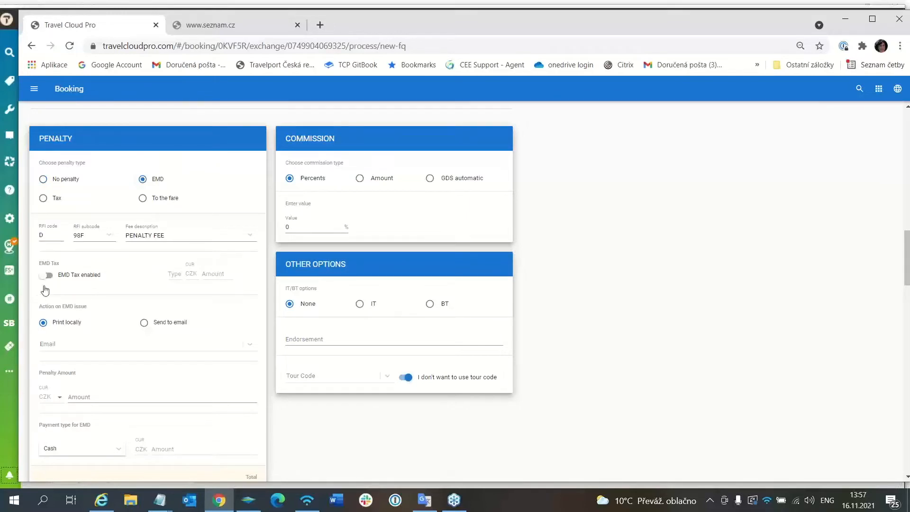
left_click(75, 396)
left_click(75, 396)
type("1500")
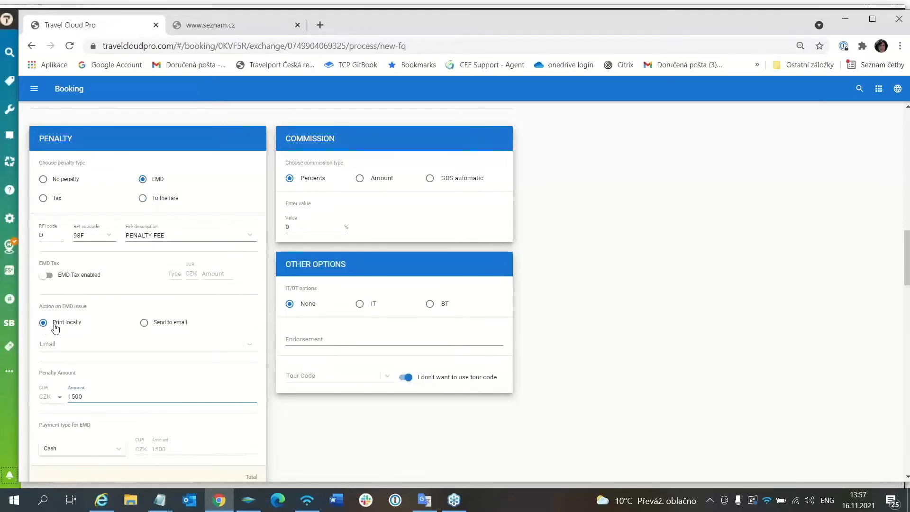
Have the issued EMD sent by email and enter the recipient's e-mail address
left_click(144, 325)
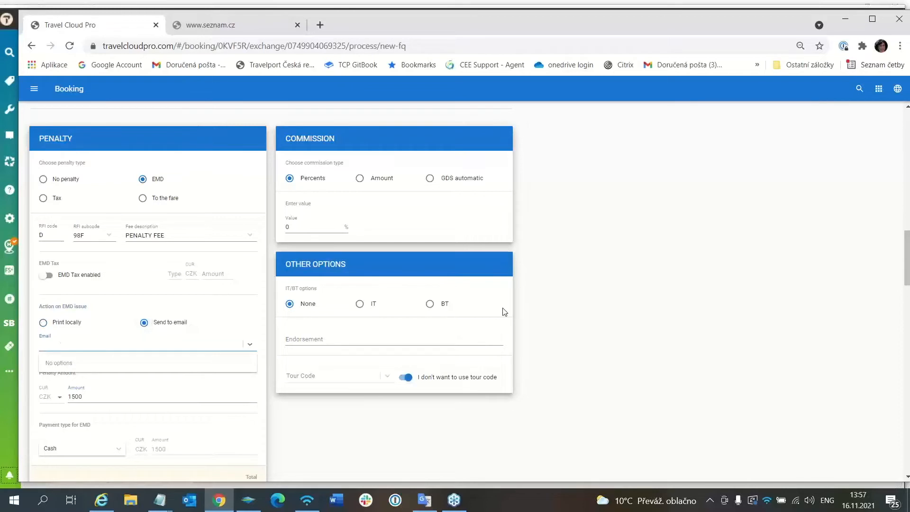
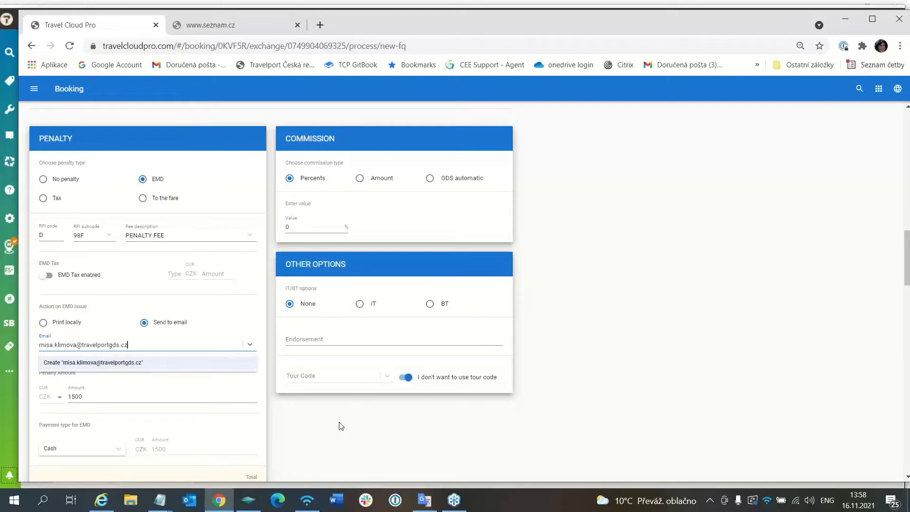
Switch the additional collection for the YC tax off and back on in the comparison table
scroll(340, 425, "down", 1)
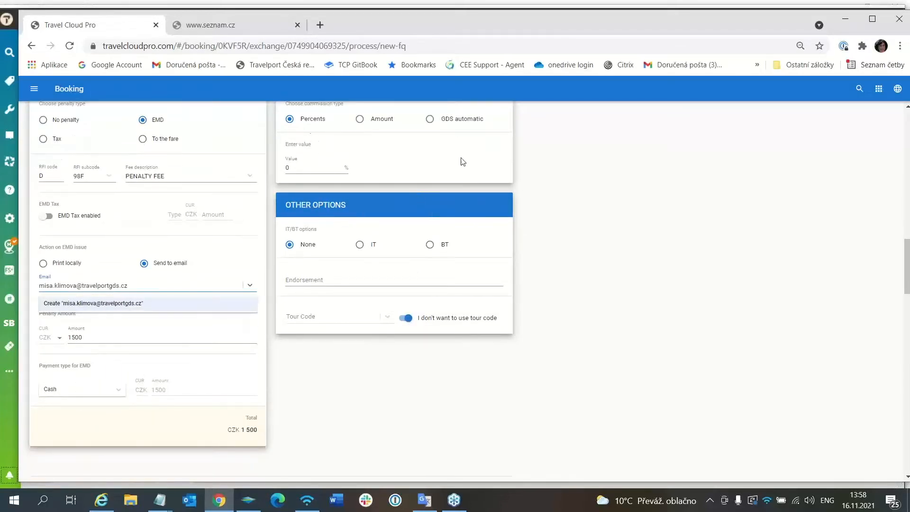
scroll(313, 424, "down", 1)
scroll(313, 424, "down", 2)
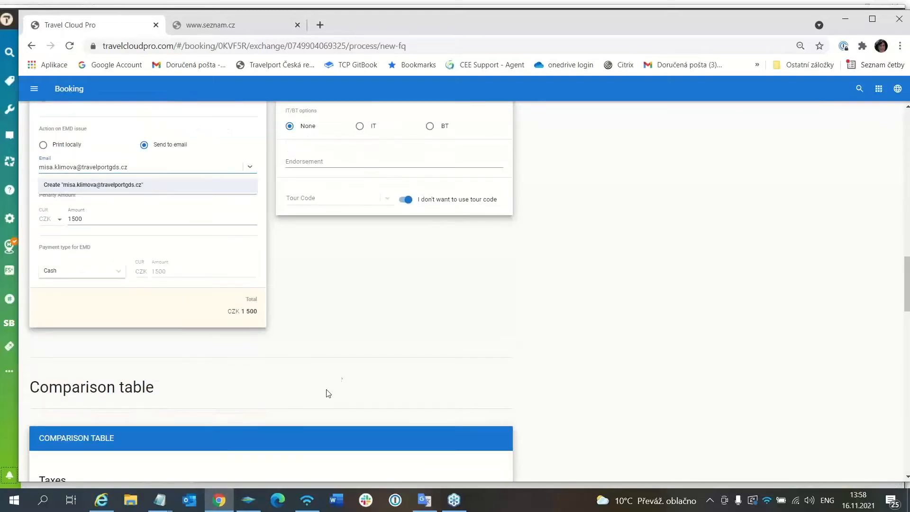
scroll(339, 376, "down", 2)
scroll(339, 375, "down", 3)
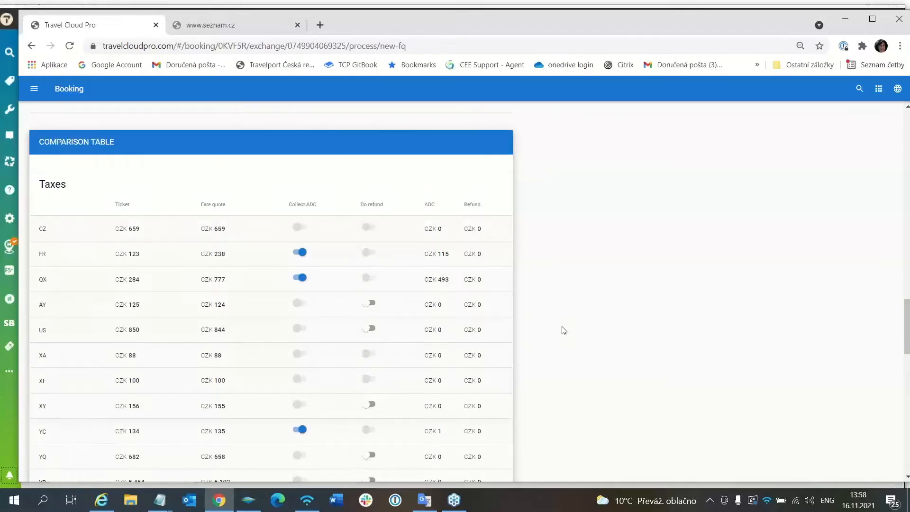
scroll(563, 330, "down", 1)
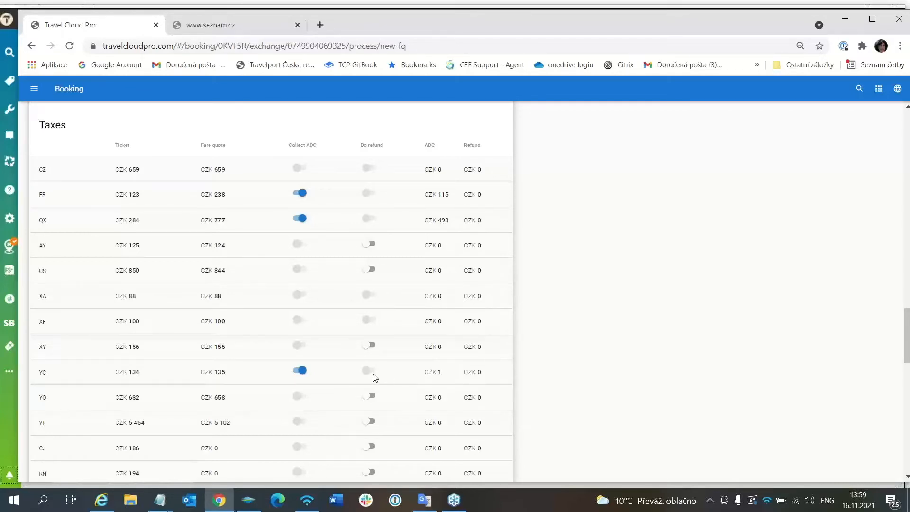
left_click(301, 371)
left_click(300, 371)
Enable the refund for the CJ, RN and YR taxes in the comparison table
scroll(339, 370, "down", 3)
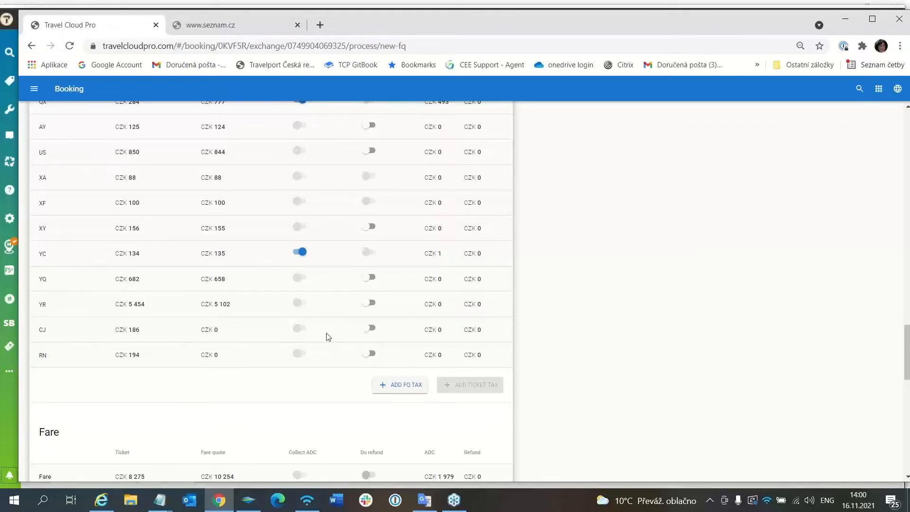
left_click(368, 330)
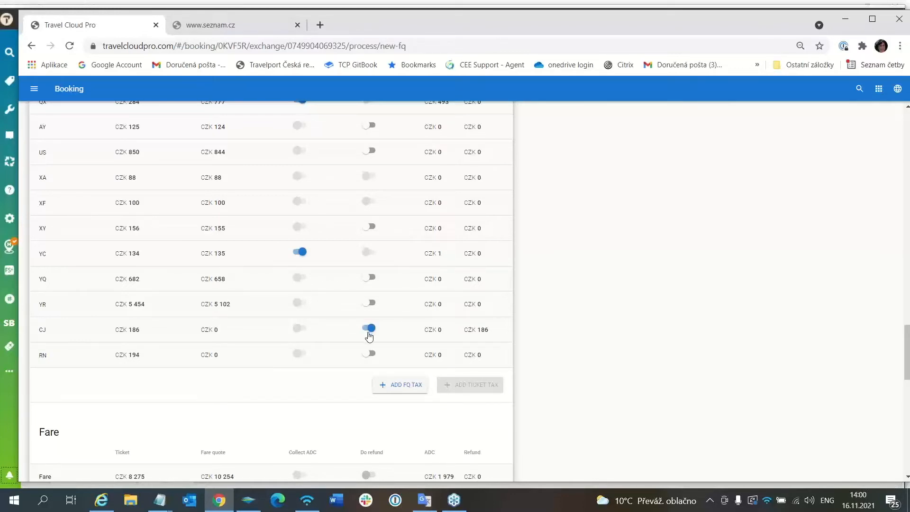
left_click(367, 355)
left_click(368, 303)
Copy the exchange to the second passenger by assigning the second of the two listed tickets
scroll(509, 294, "down", 3)
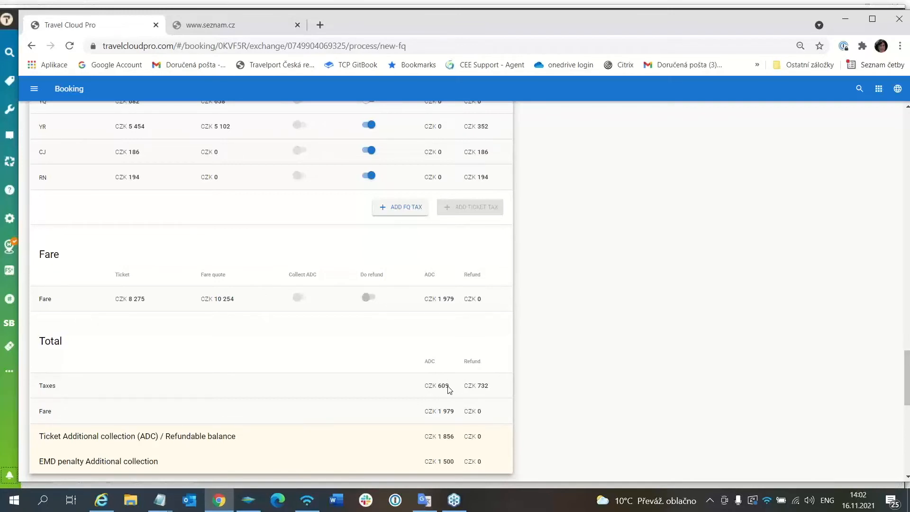
scroll(457, 392, "down", 2)
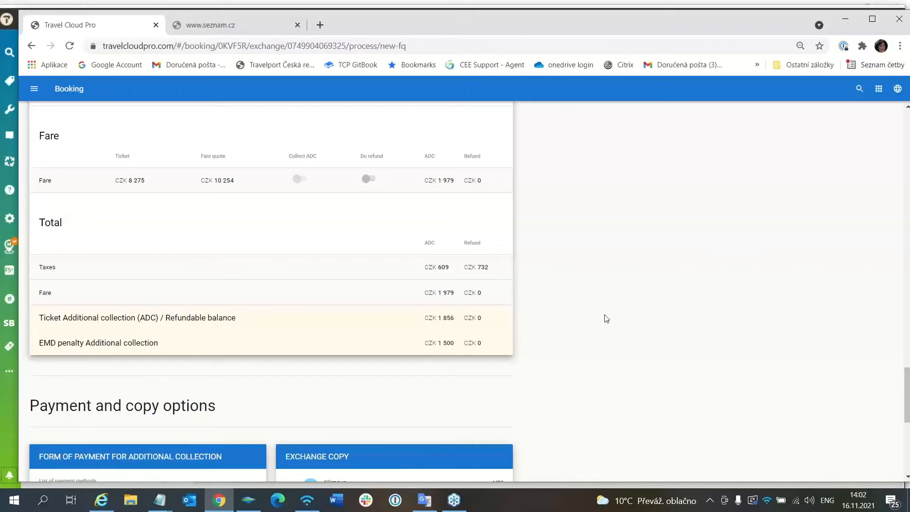
scroll(607, 318, "down", 3)
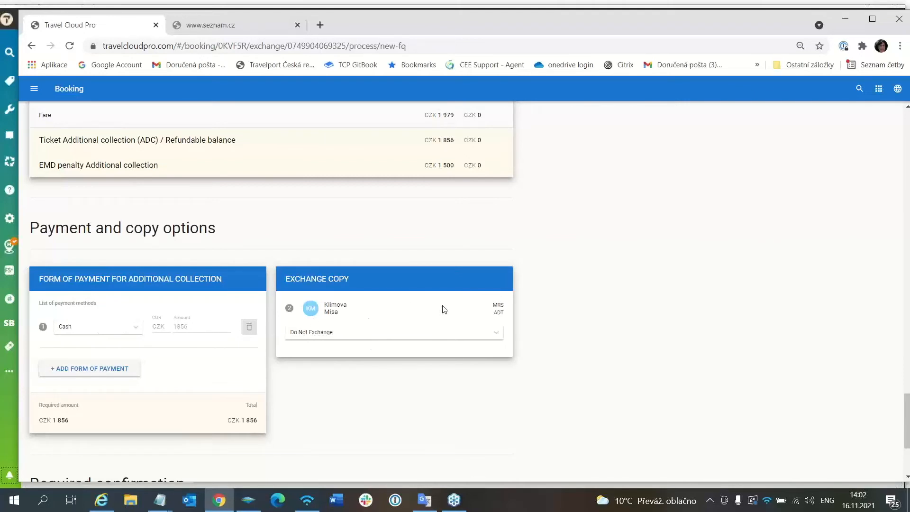
left_click(321, 333)
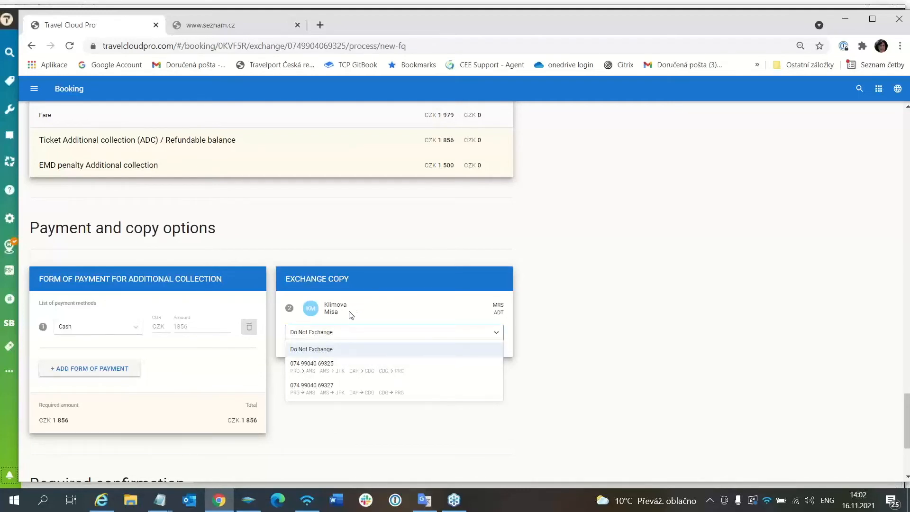
left_click(332, 389)
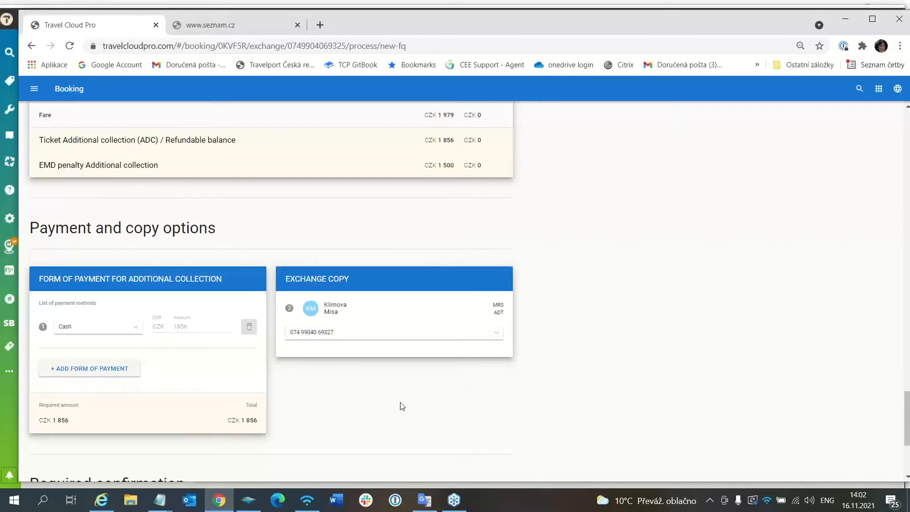
Confirm the category 16 fare rules check and the matching PTC of all copied passengers, and store the fare
scroll(400, 406, "down", 2)
scroll(400, 406, "down", 1)
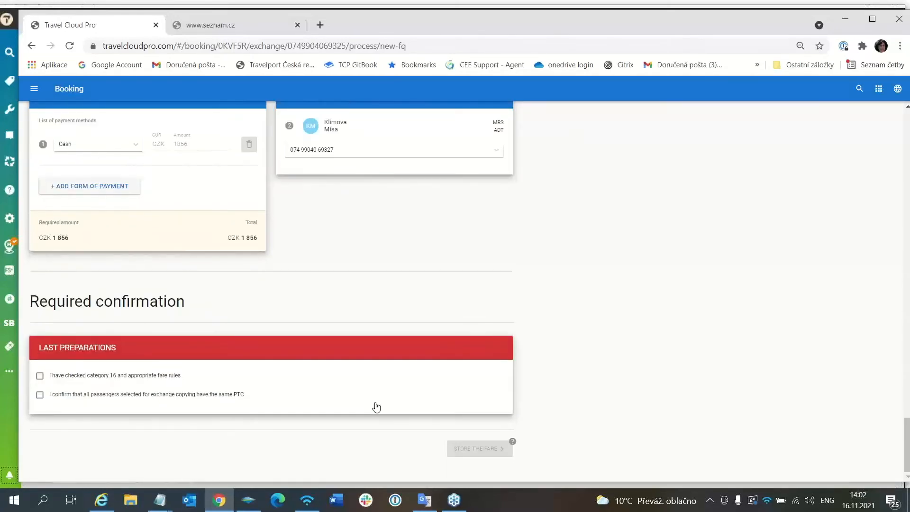
left_click(40, 376)
left_click(40, 396)
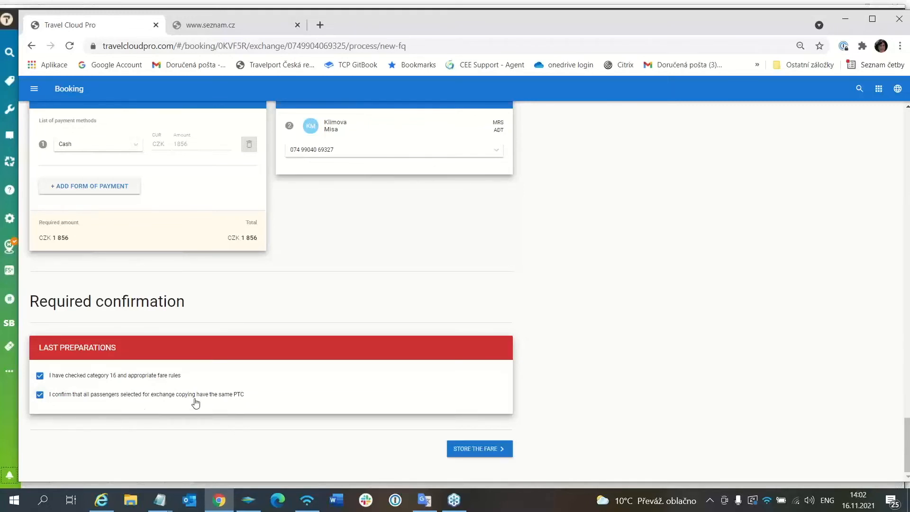
left_click(488, 449)
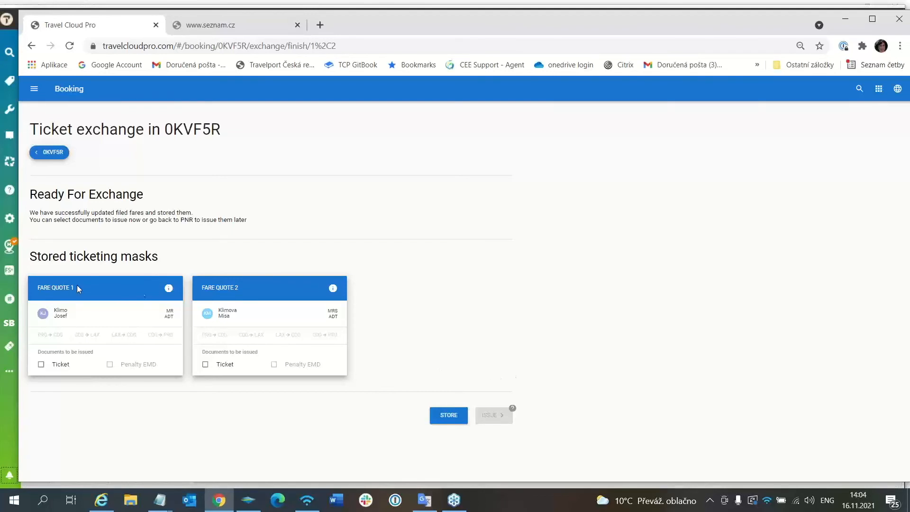
Review the filed fare information and exchange screens of Fare Quote 1, including its fare construction, taxes and penalty fee, and close them
left_click(168, 288)
scroll(480, 320, "down", 7)
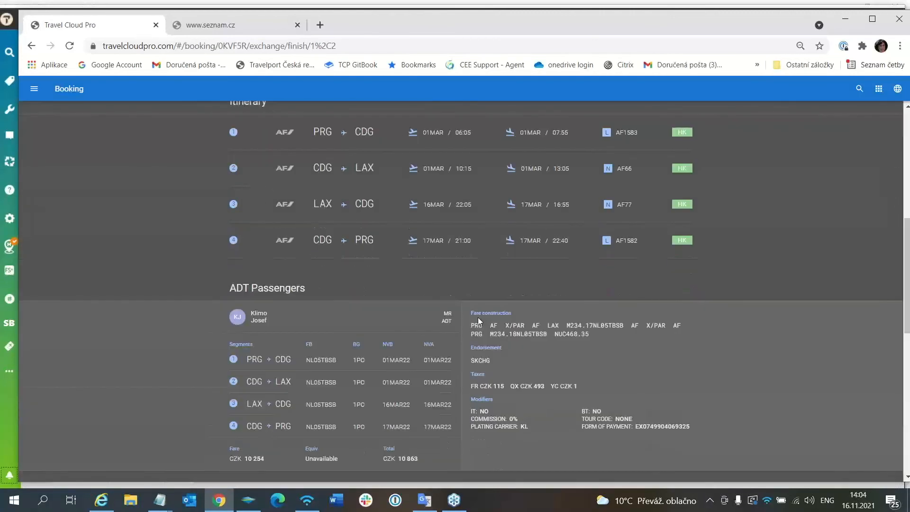
scroll(479, 321, "down", 2)
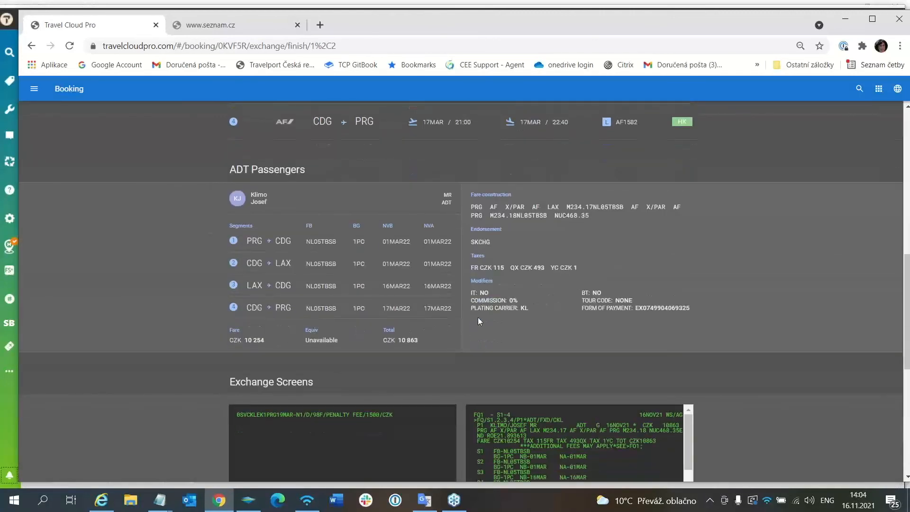
scroll(394, 292, "down", 2)
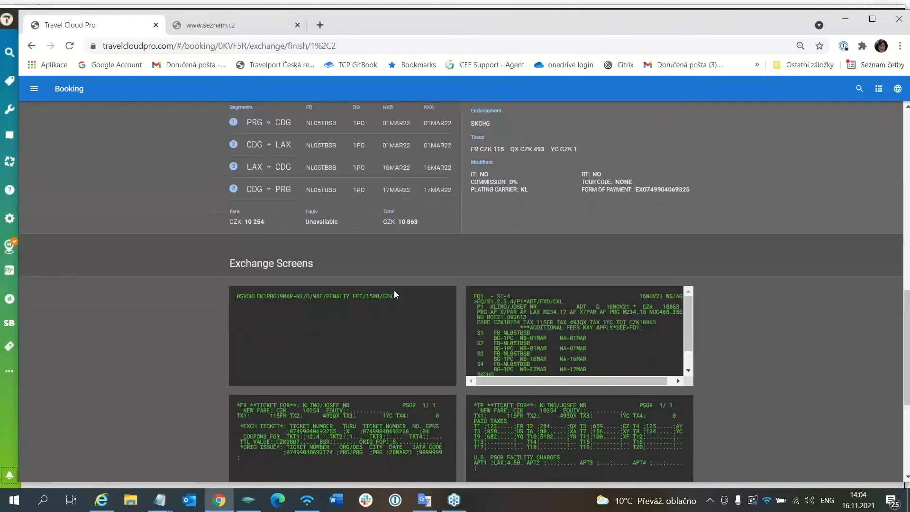
left_click(688, 371)
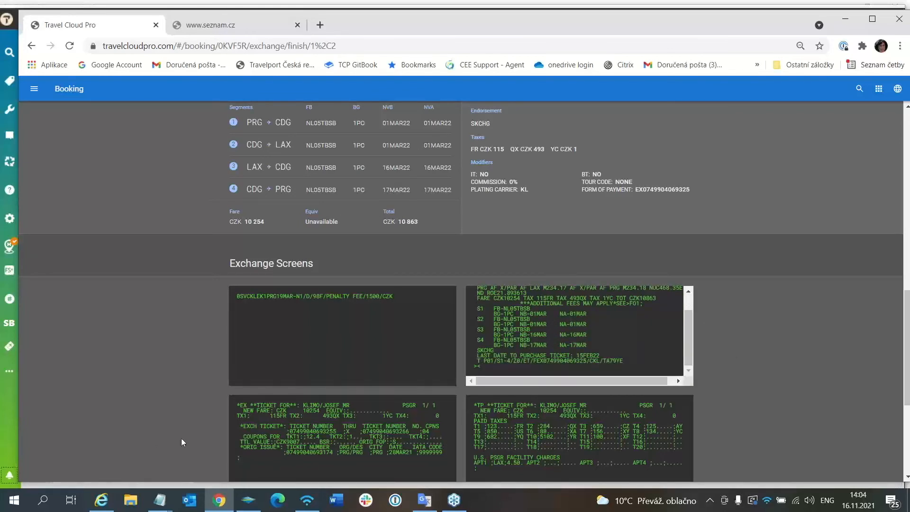
scroll(321, 414, "down", 2)
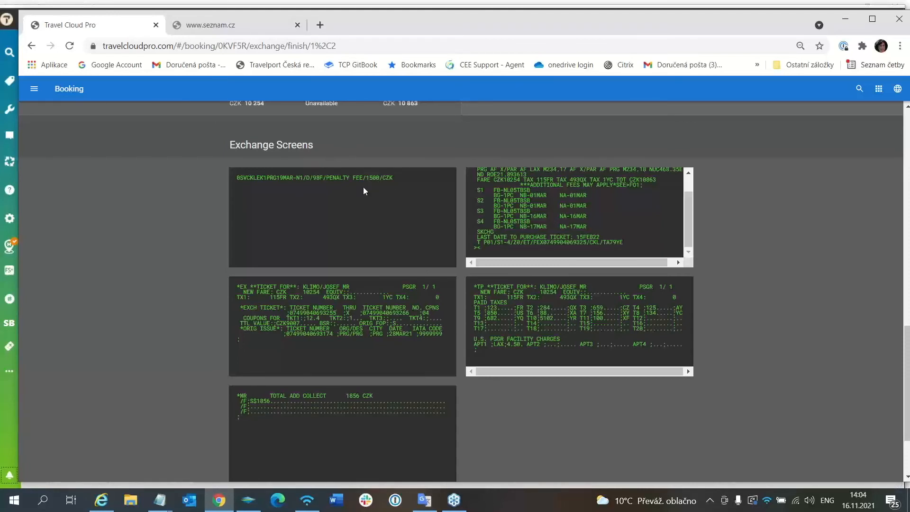
scroll(612, 420, "down", 3)
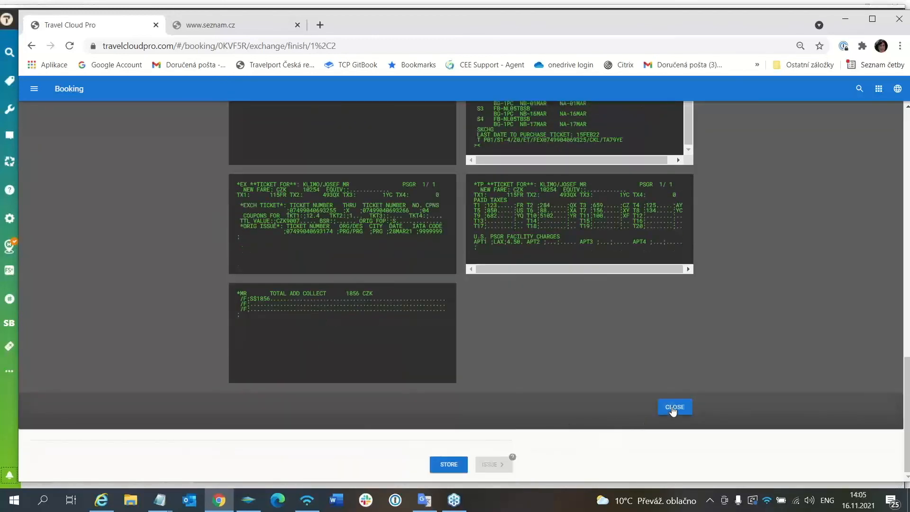
left_click(672, 408)
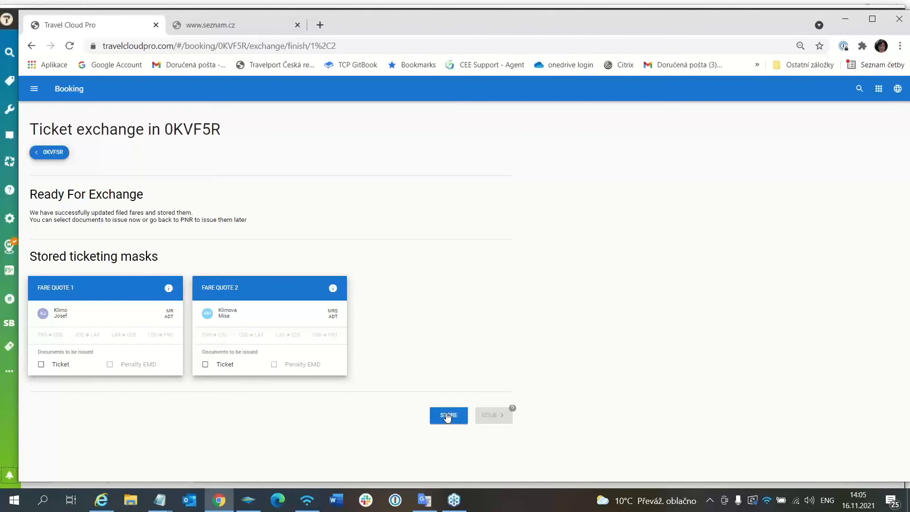
Store the ticketing masks without issuing documents and reload the booking in Travelport Smartpoint with the IR command
left_click(447, 416)
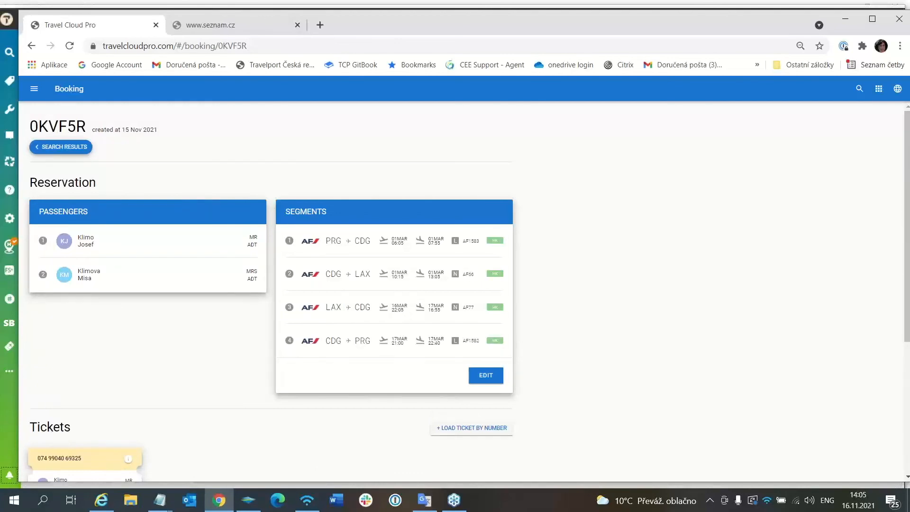
left_click(844, 25)
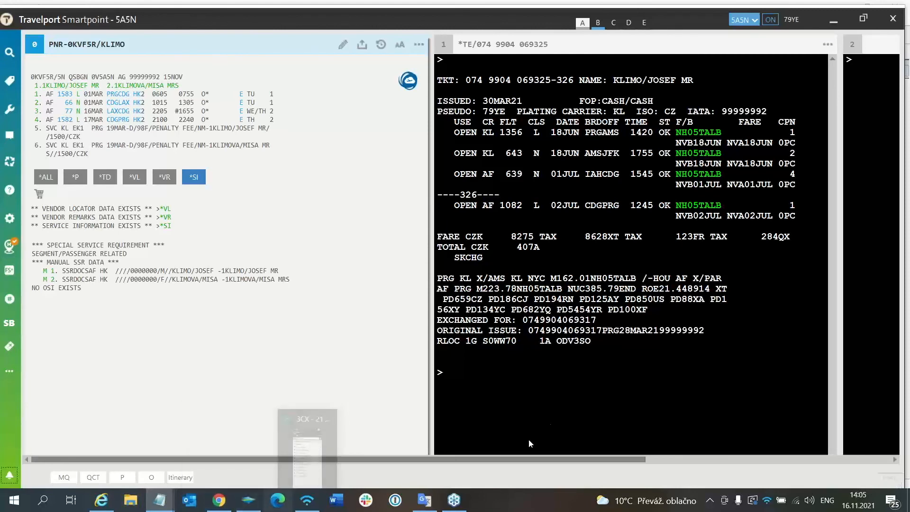
left_click(445, 370)
type("IR")
key("Return")
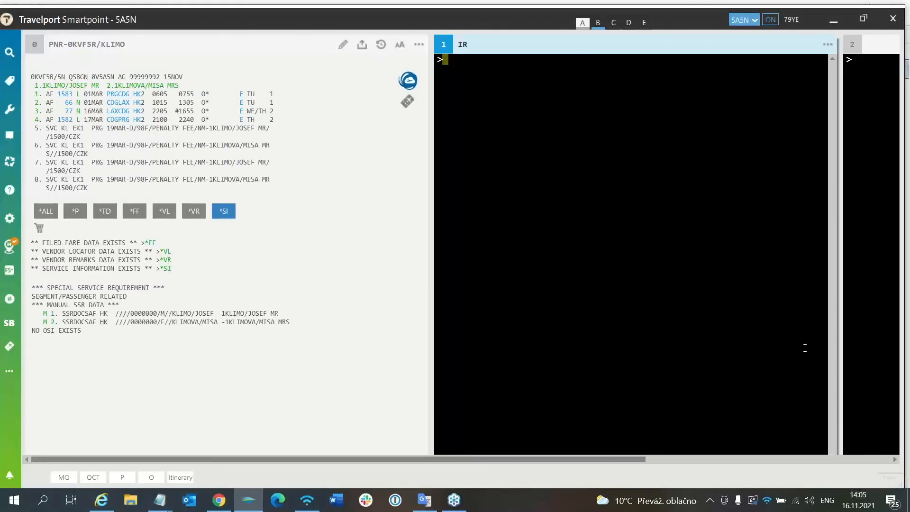
Display the first filed fare of the booking with the *FF1 command
type("*FF1")
key("Return")
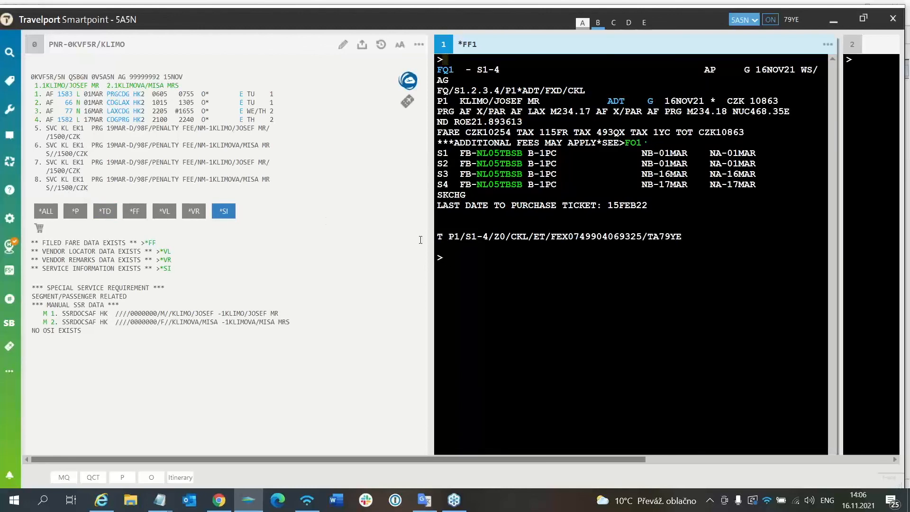
Write the EMD issue command EMDI/IC.... below the displayed filed fare
left_click(450, 254)
type("EMDI/IC....")
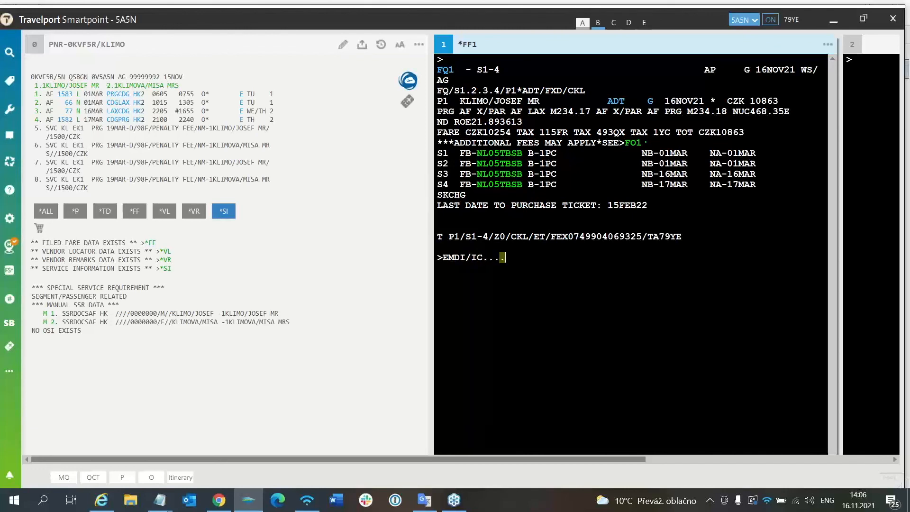